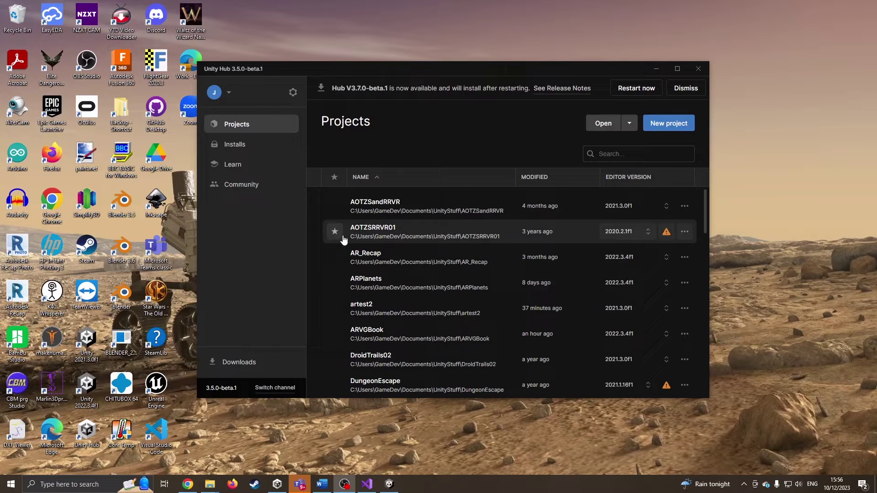
- Check the 2022.3.4f1 modules: Android Build Support, OpenJDK and SDK & NDK Tools are installed
{"action": "left_click", "coordinate": [235, 145]}
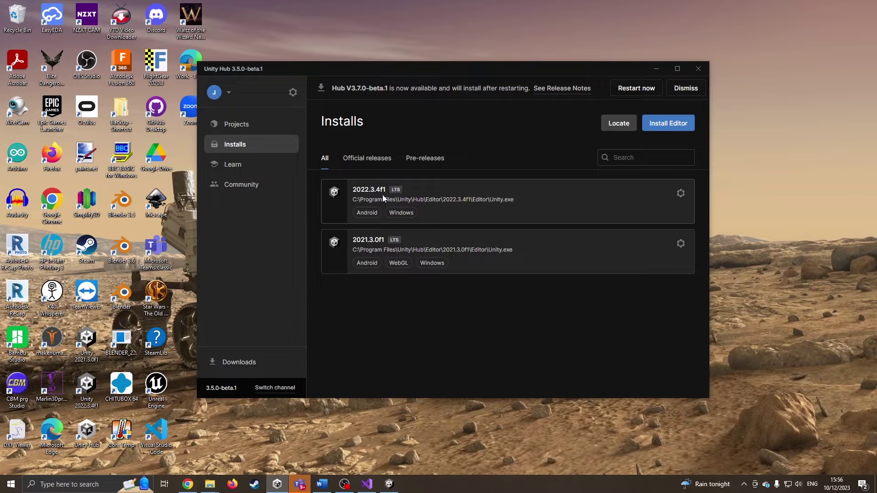
{"action": "left_click", "coordinate": [681, 195]}
{"action": "left_click", "coordinate": [585, 208]}
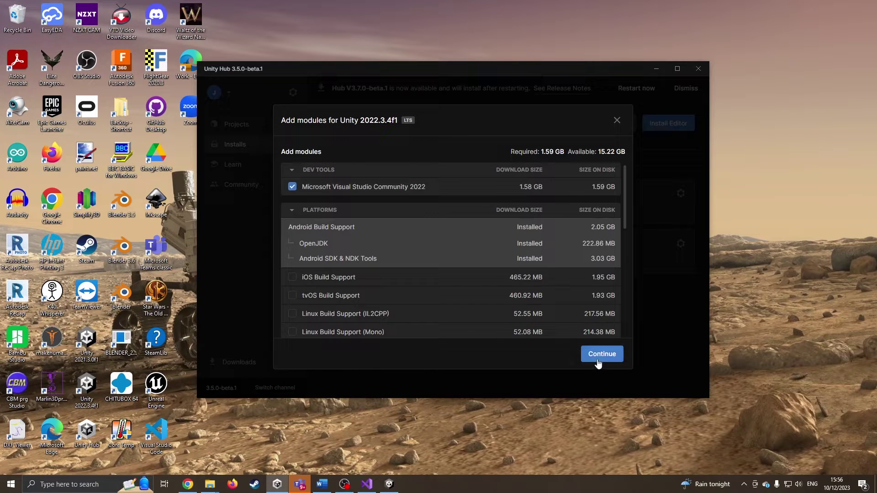
{"action": "left_click", "coordinate": [616, 121]}
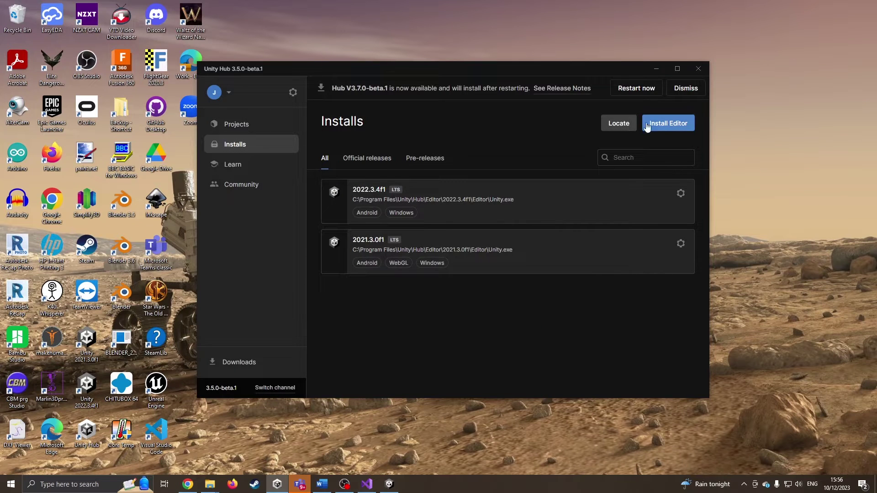
- Create a 3D Core project named VGAR01 using editor 2022.3.4f1
{"action": "left_click", "coordinate": [238, 128]}
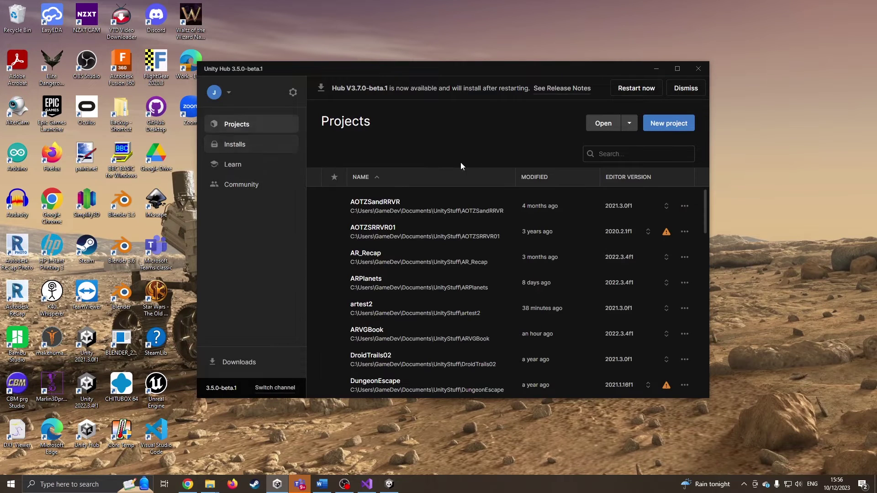
{"action": "left_click", "coordinate": [660, 124]}
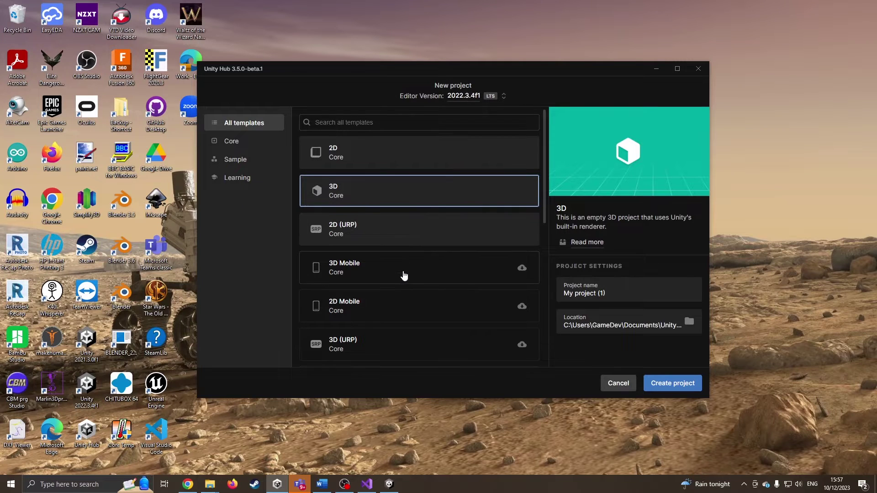
{"action": "scroll", "coordinate": [370, 273], "scroll_direction": "down", "scroll_amount": 5}
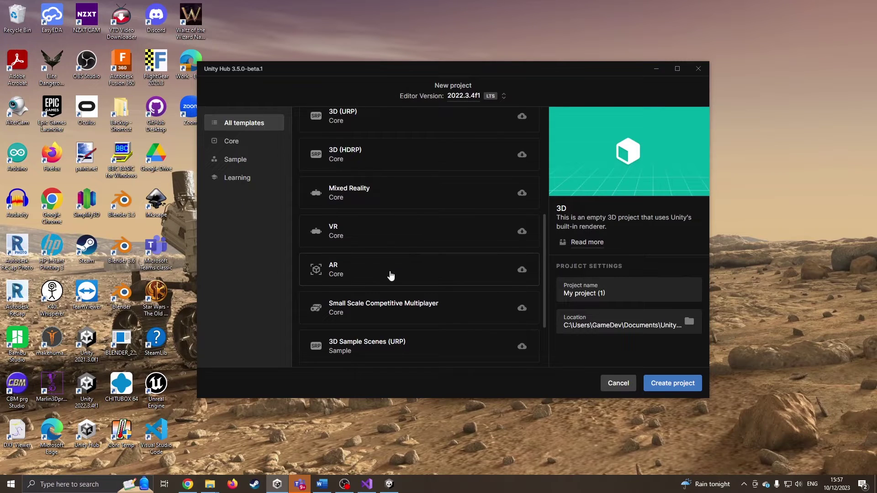
{"action": "scroll", "coordinate": [385, 277], "scroll_direction": "up", "scroll_amount": 5}
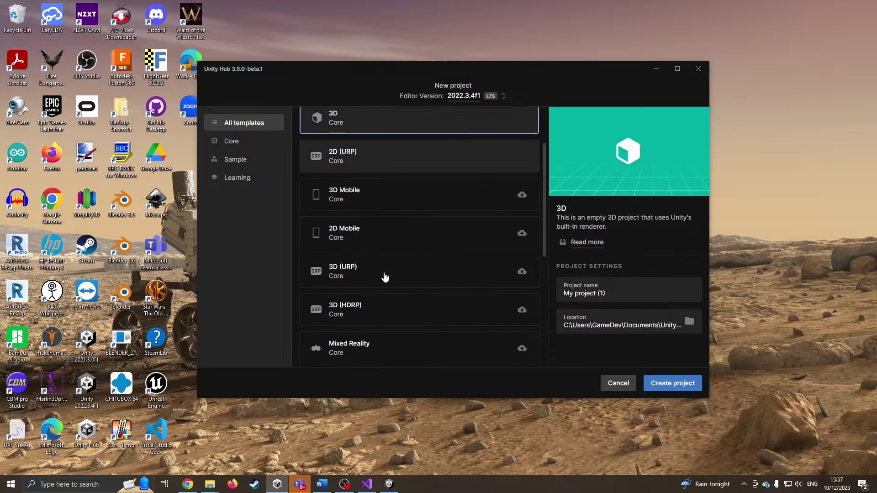
{"action": "double_click", "coordinate": [595, 293]}
{"action": "triple_click", "coordinate": [595, 293]}
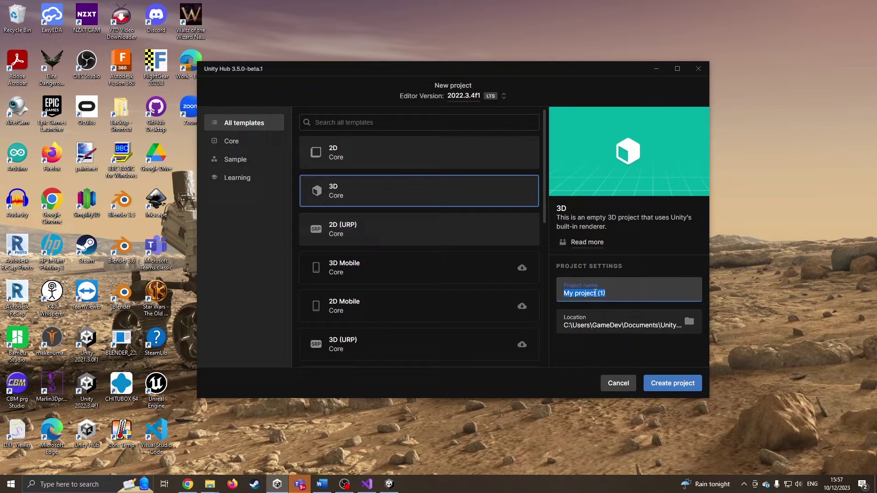
{"action": "key", "text": "BackSpace"}
{"action": "type", "text": "g"}
{"action": "key", "text": "BackSpace"}
{"action": "type", "text": "VGAR01"}
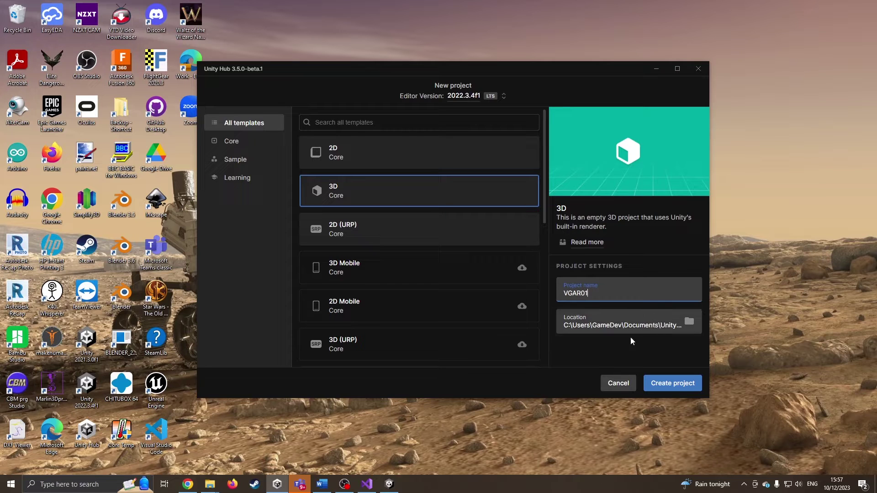
{"action": "left_click", "coordinate": [676, 391]}
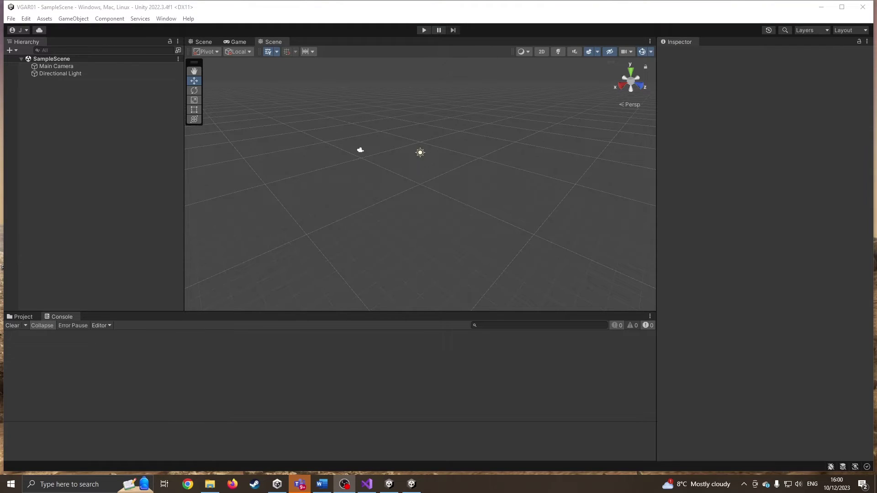
- Delete the Main Camera and list Unity Registry packages in the Package Manager
{"action": "left_click", "coordinate": [67, 67]}
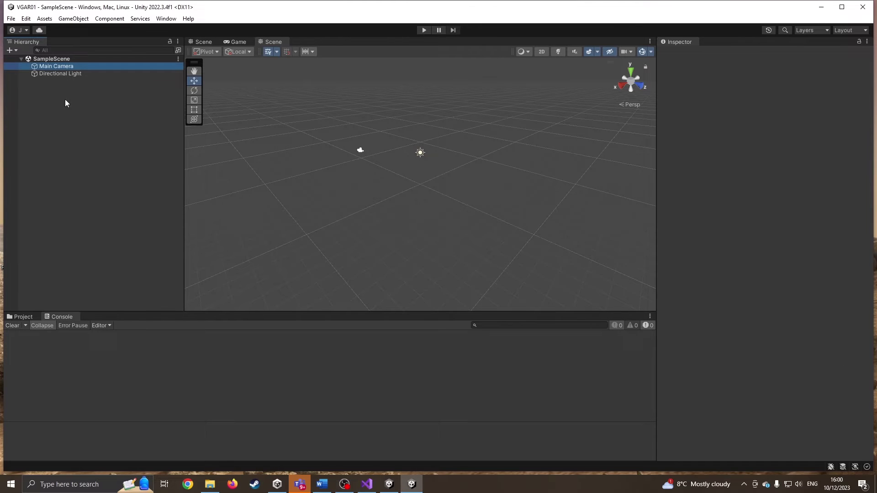
{"action": "key", "text": "Delete"}
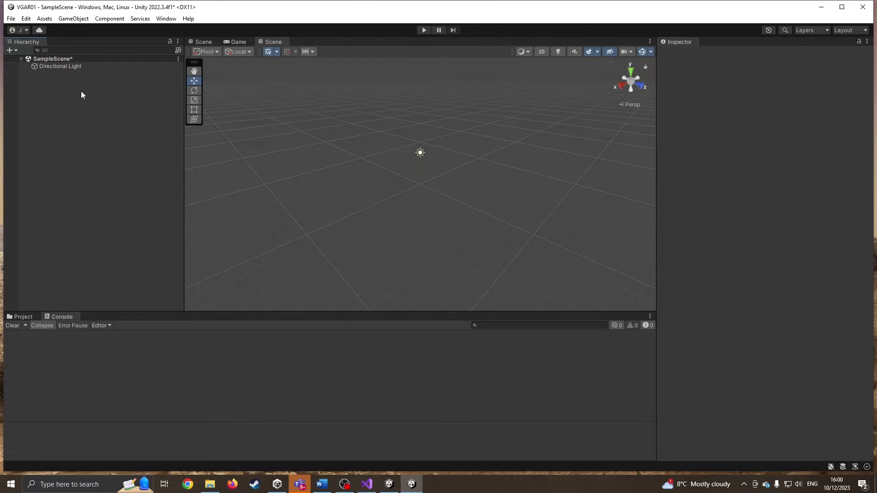
{"action": "left_click", "coordinate": [166, 18]}
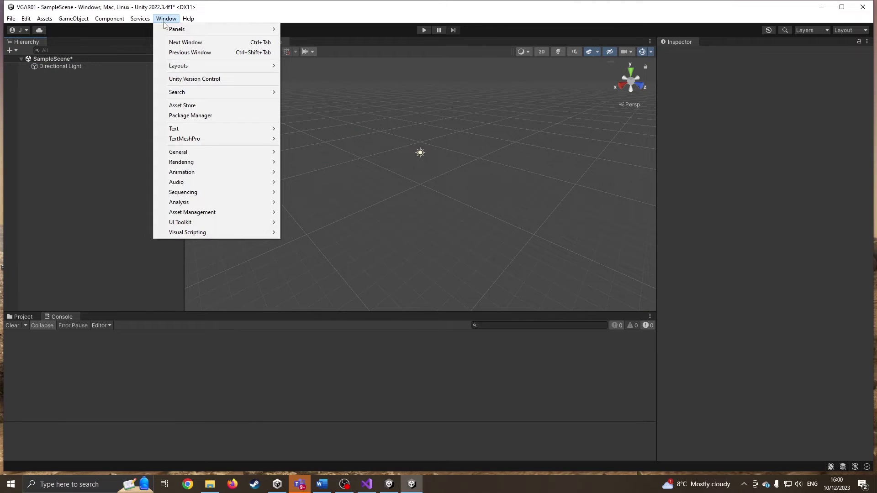
{"action": "left_click", "coordinate": [213, 117]}
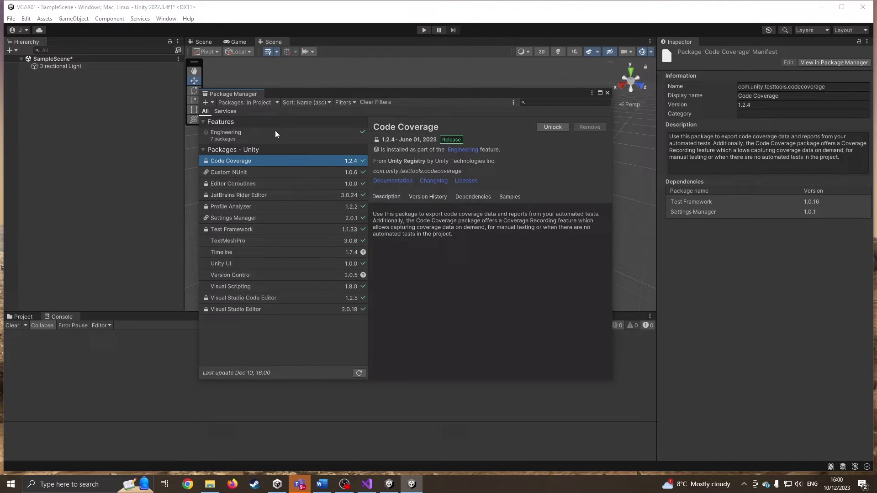
{"action": "left_click", "coordinate": [245, 103]}
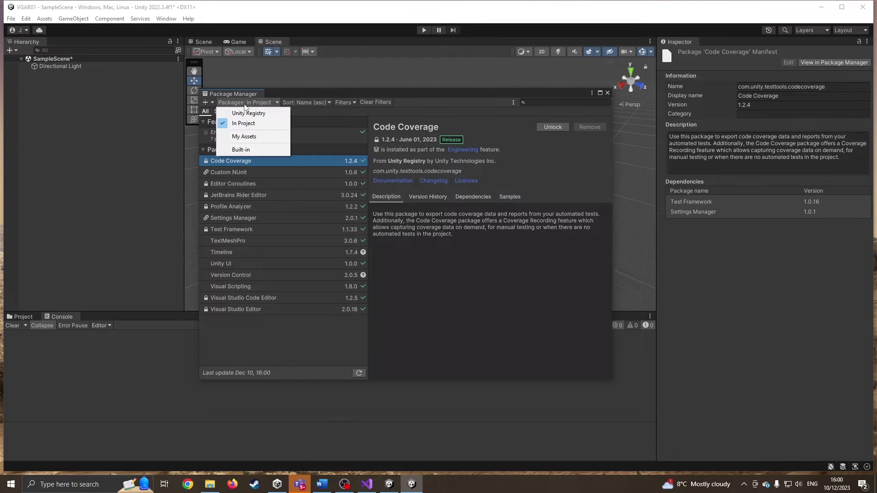
{"action": "left_click", "coordinate": [252, 114]}
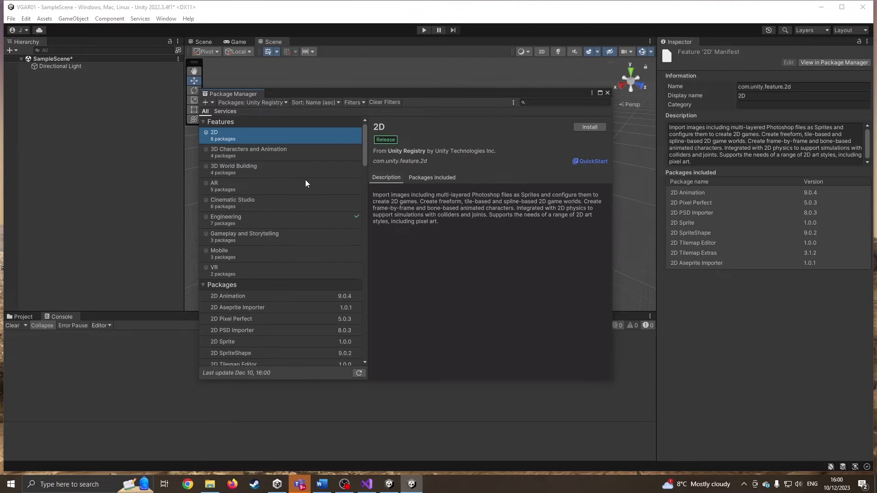
- Install the AR Foundation 5.0.7 package from the Unity Registry
{"action": "left_click", "coordinate": [234, 188]}
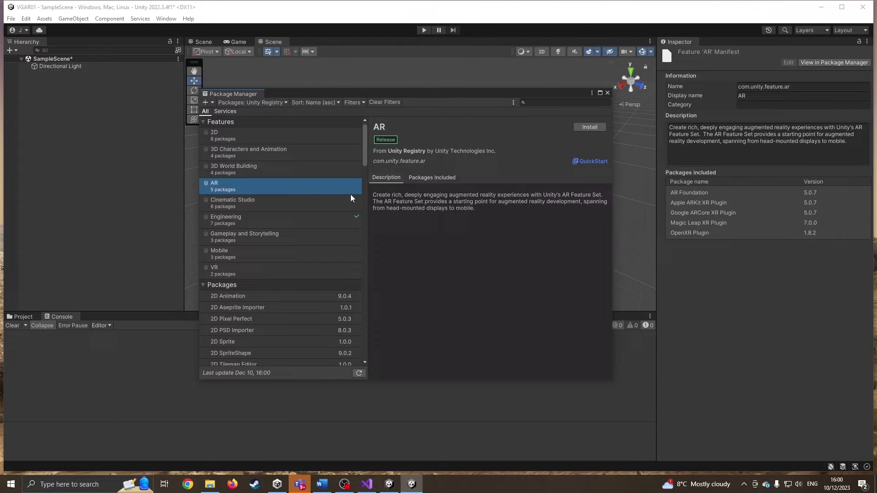
{"action": "scroll", "coordinate": [272, 213], "scroll_direction": "down", "scroll_amount": 10}
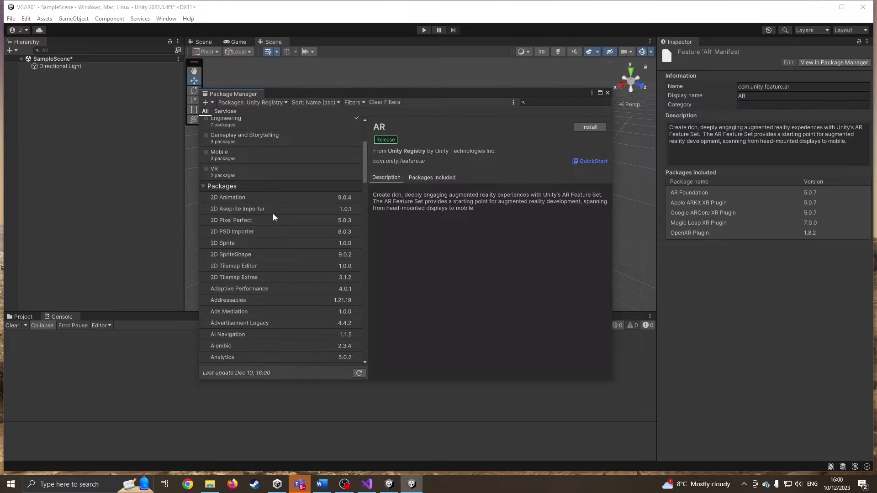
{"action": "scroll", "coordinate": [253, 276], "scroll_direction": "down", "scroll_amount": 1}
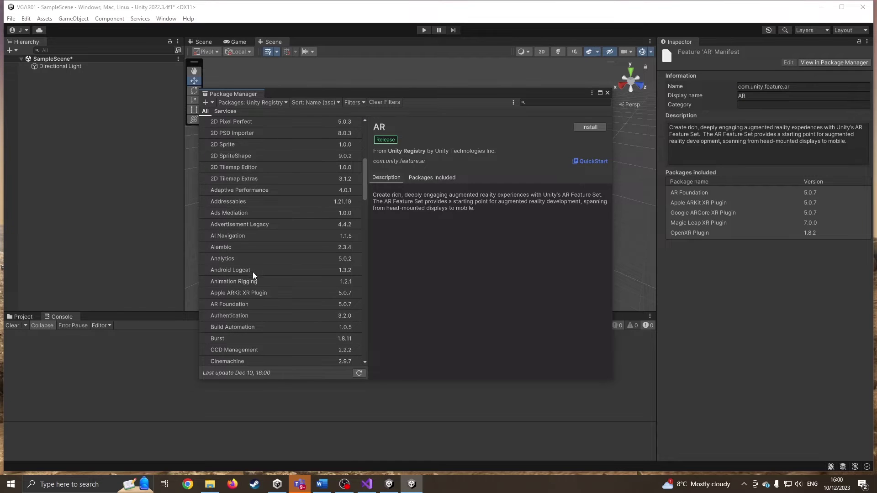
{"action": "left_click", "coordinate": [240, 303]}
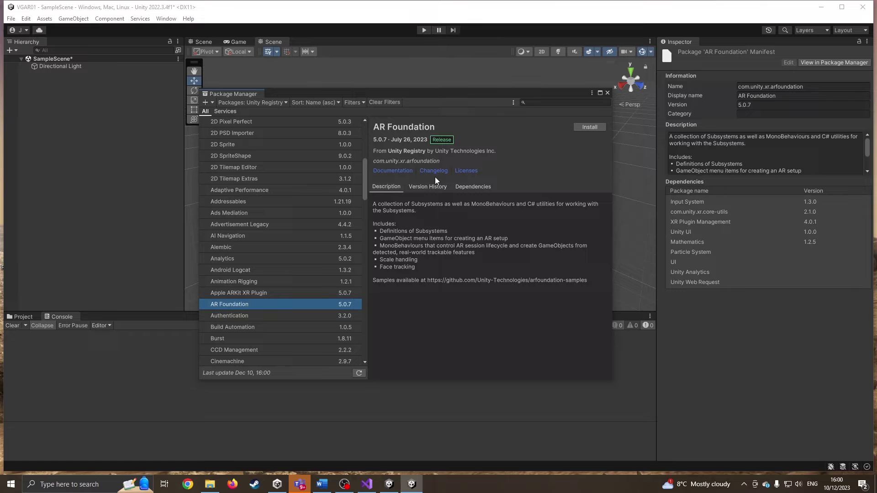
{"action": "left_click", "coordinate": [588, 126]}
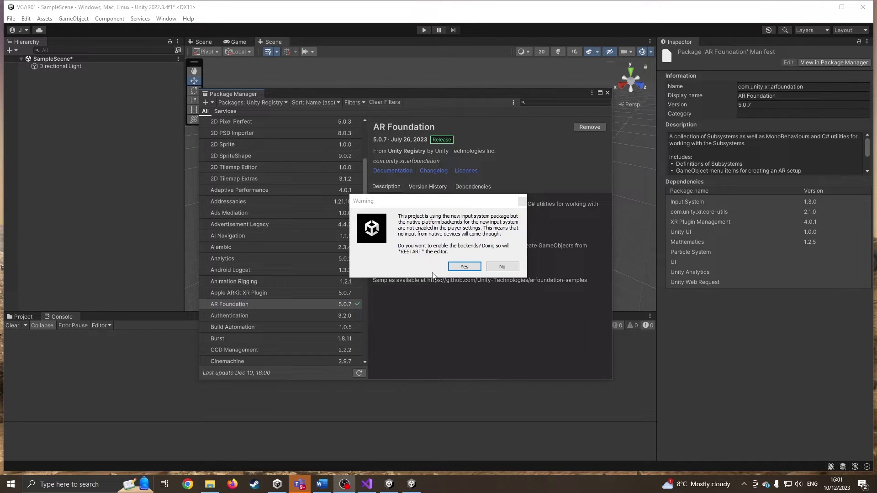
- Enable the native input backends and install Google ARCore XR Plugin 5.0.7
{"action": "left_click", "coordinate": [464, 267]}
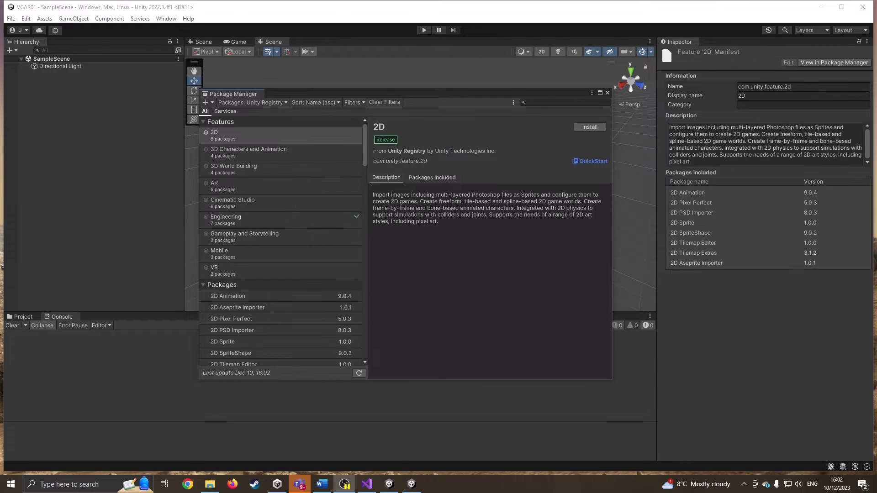
{"action": "scroll", "coordinate": [295, 259], "scroll_direction": "down", "scroll_amount": 20}
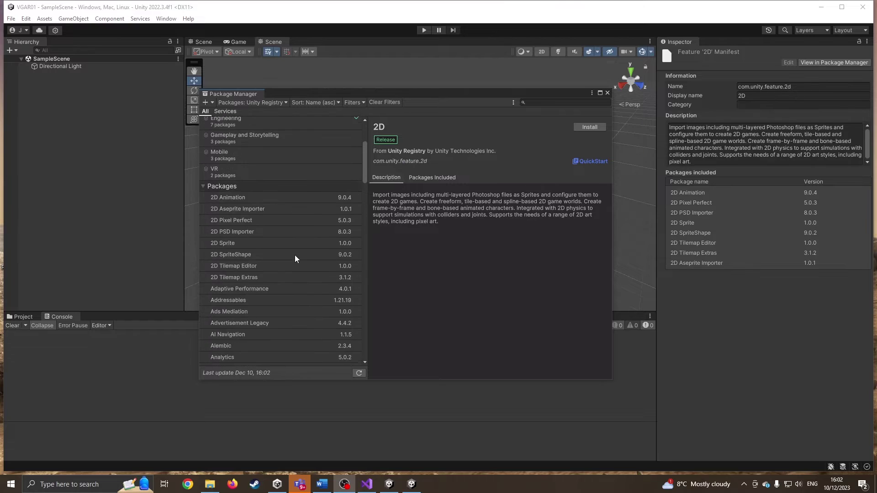
{"action": "scroll", "coordinate": [295, 257], "scroll_direction": "down", "scroll_amount": 2}
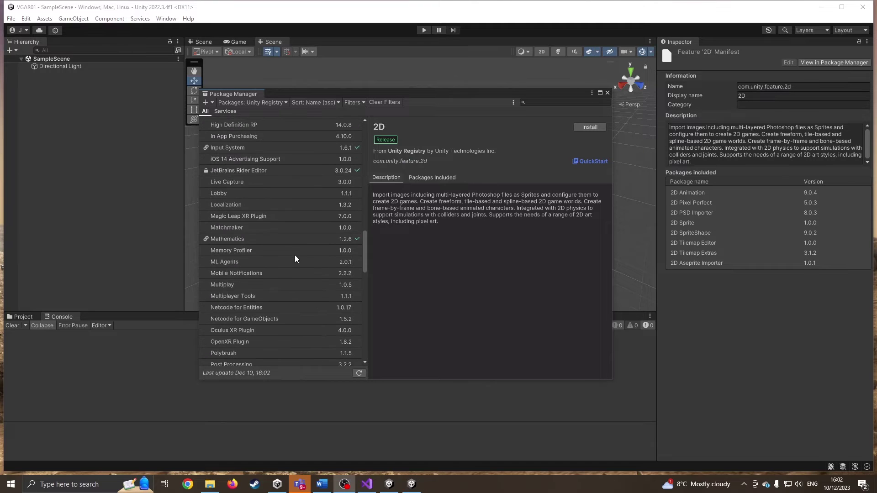
{"action": "scroll", "coordinate": [295, 257], "scroll_direction": "up", "scroll_amount": 4}
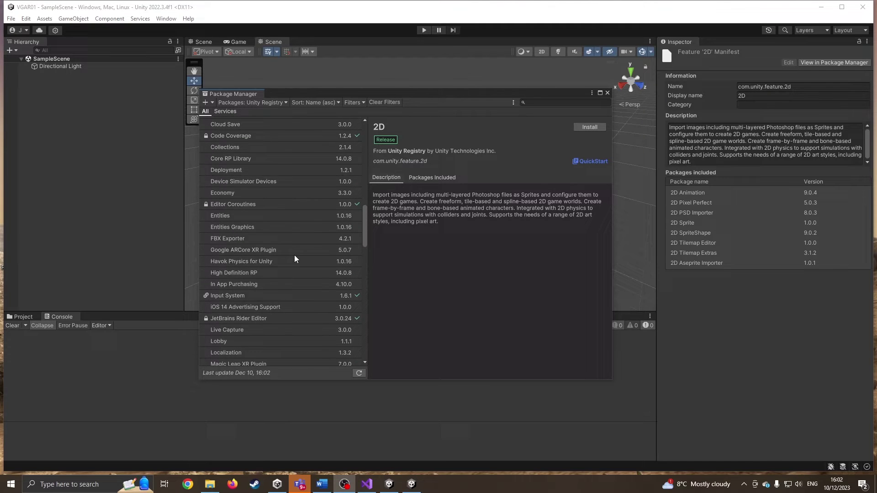
{"action": "left_click", "coordinate": [294, 251]}
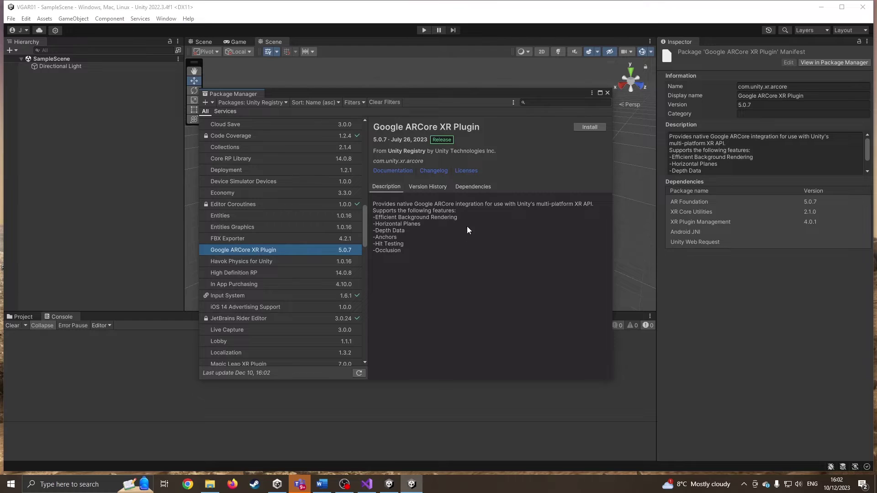
{"action": "left_click", "coordinate": [590, 127]}
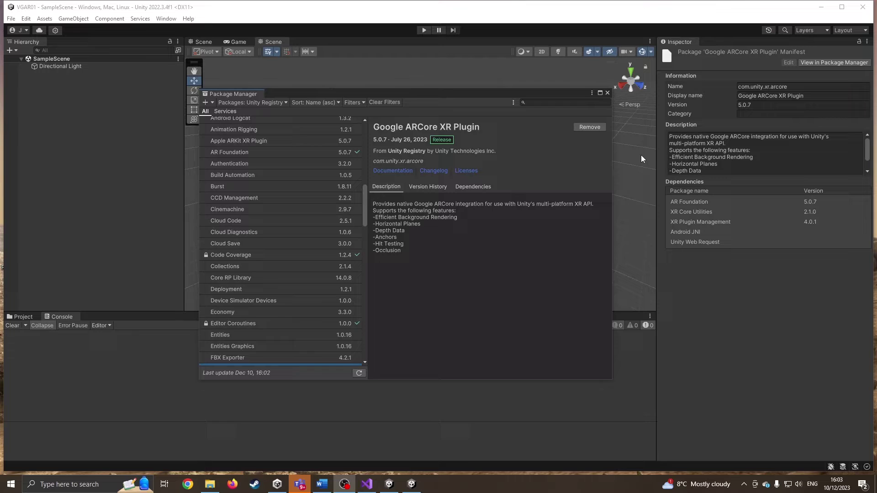
{"action": "left_click", "coordinate": [608, 93]}
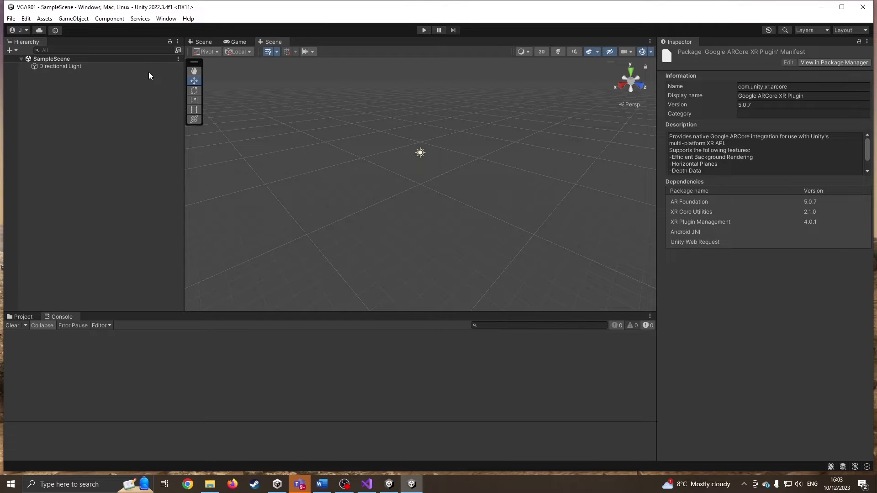
- Switch the build platform to Android in Build Settings
{"action": "left_click", "coordinate": [11, 19]}
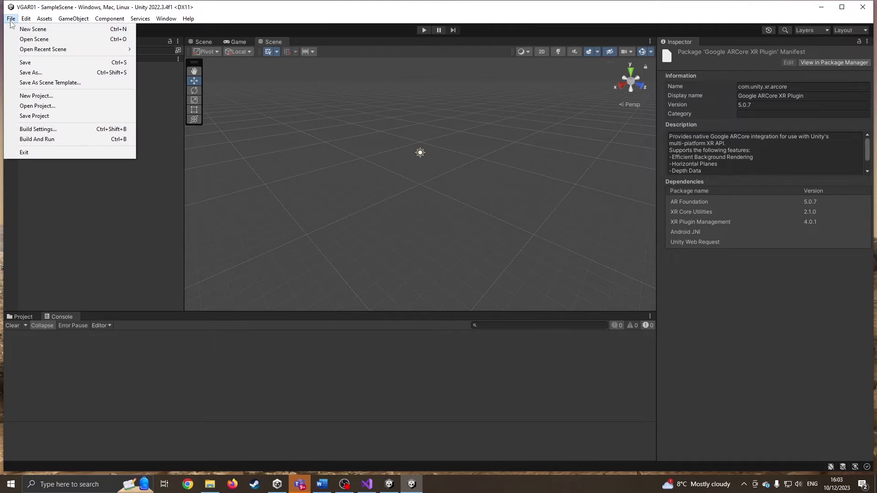
{"action": "left_click", "coordinate": [76, 128]}
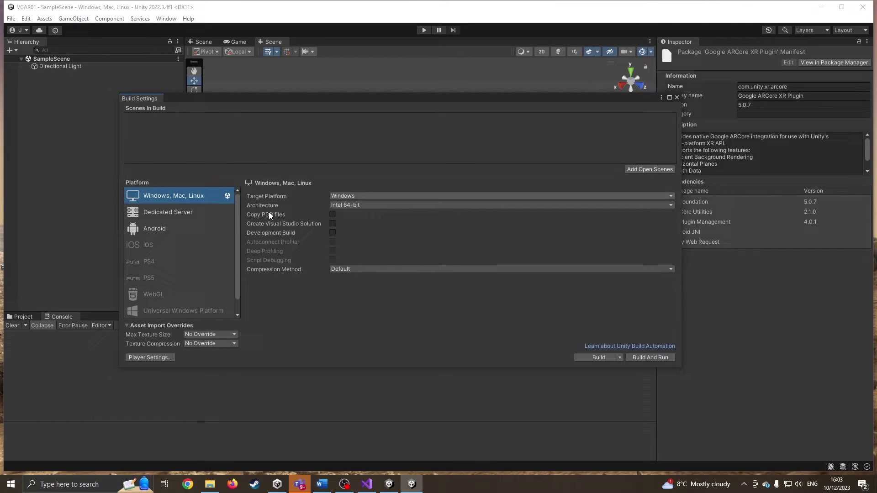
{"action": "left_click", "coordinate": [178, 228]}
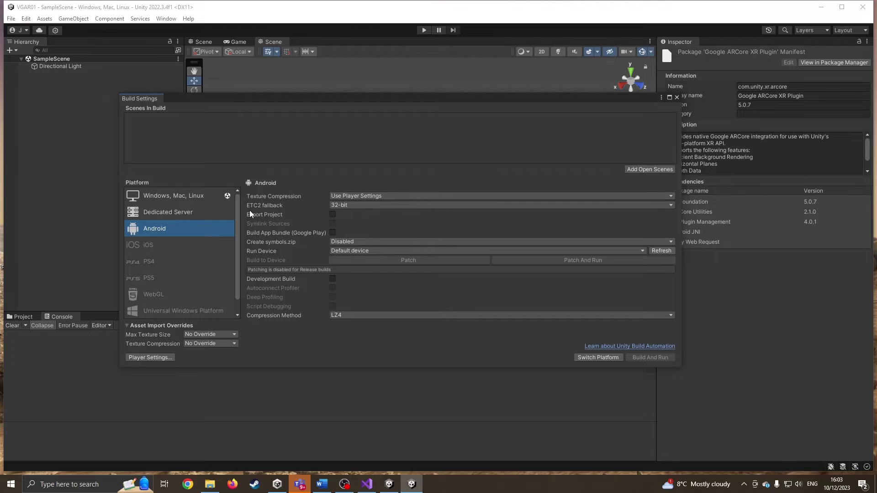
{"action": "left_click", "coordinate": [595, 358]}
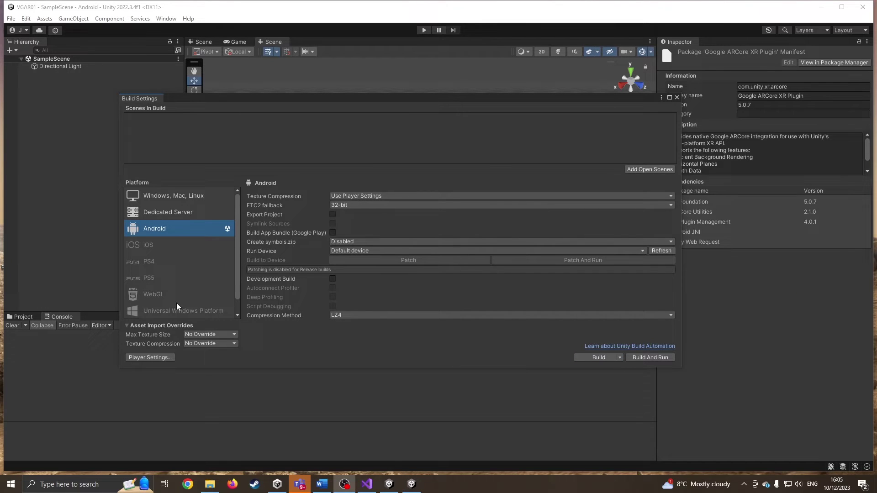
- Change the Android Player Company Name to LandC and expand Other Settings
{"action": "left_click", "coordinate": [161, 355]}
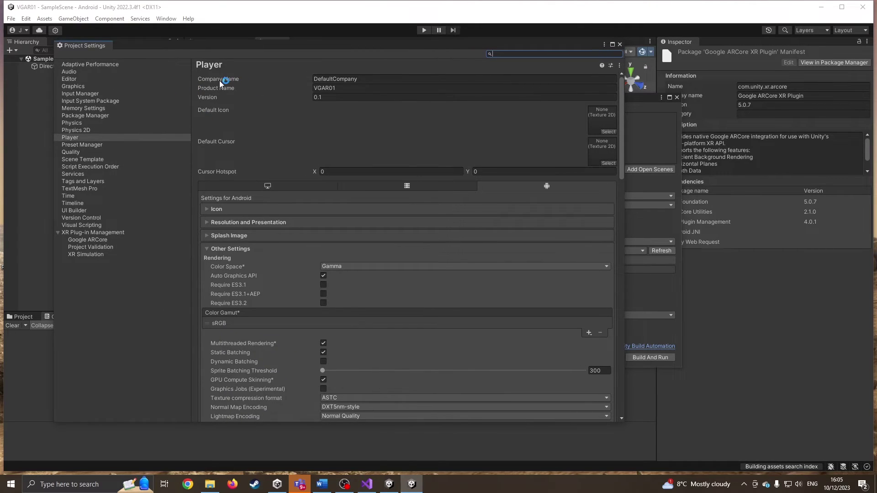
{"action": "left_click", "coordinate": [220, 81]}
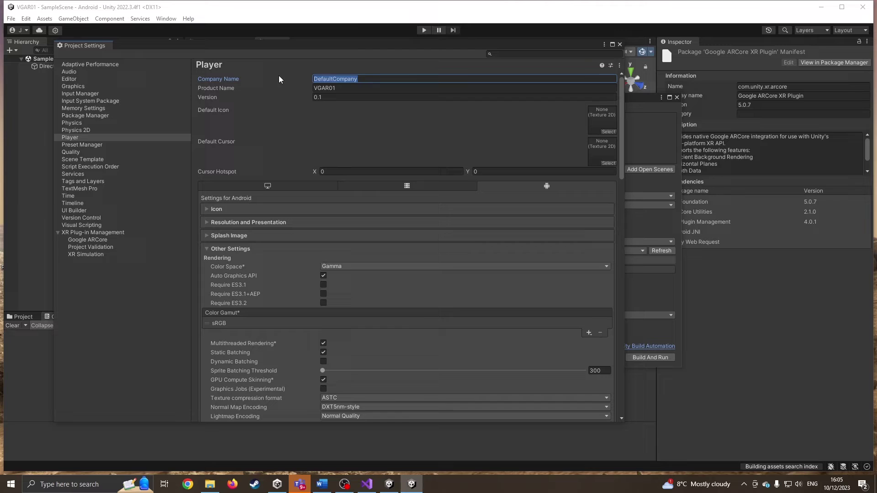
{"action": "type", "text": "LandC"}
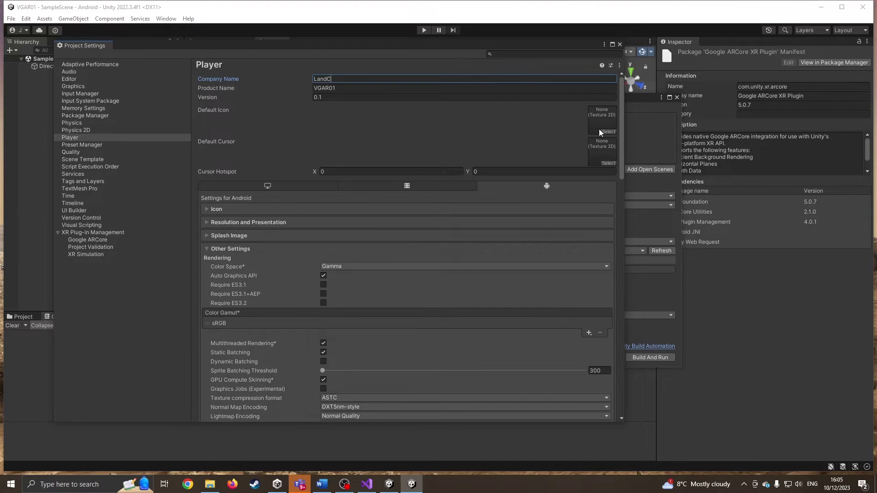
{"action": "left_click", "coordinate": [207, 209]}
{"action": "left_click", "coordinate": [208, 209]}
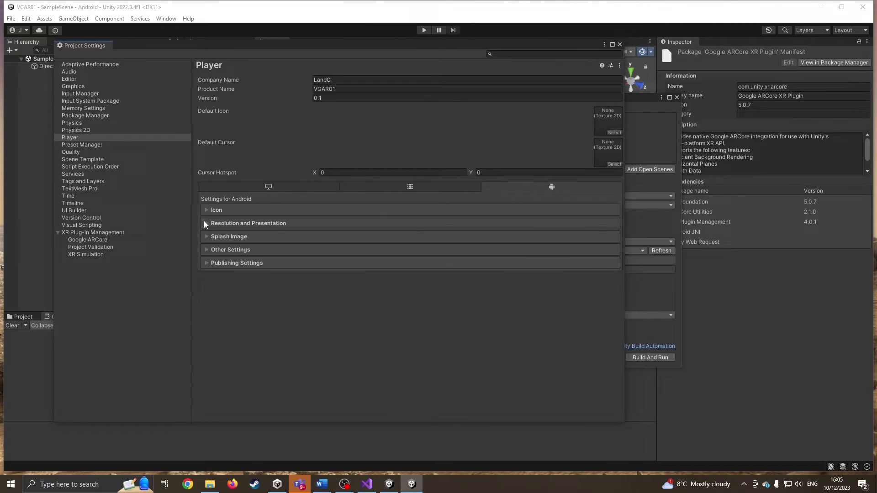
{"action": "left_click", "coordinate": [206, 223]}
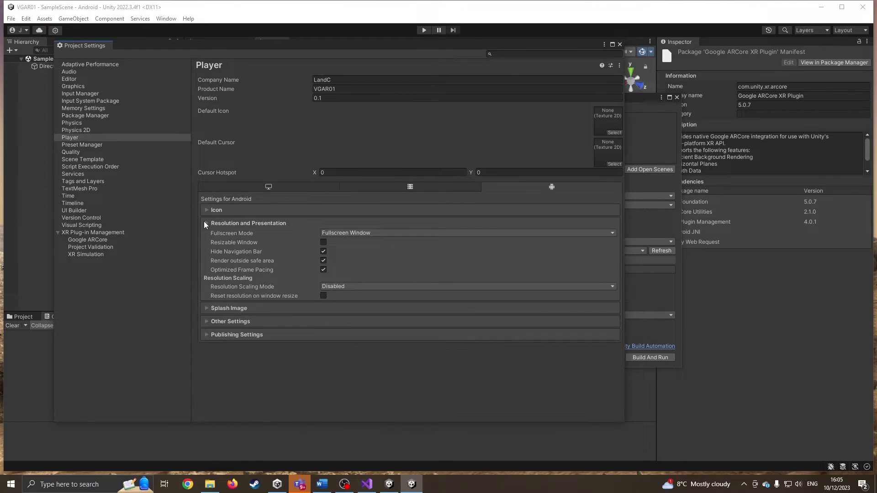
{"action": "left_click", "coordinate": [204, 223]}
{"action": "left_click", "coordinate": [206, 248]}
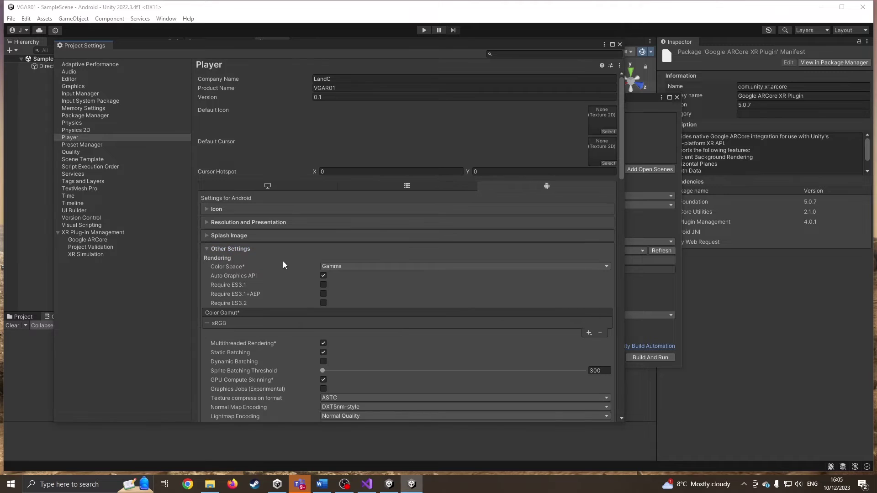
- Turn off Auto Graphics API and remove Vulkan, leaving only OpenGLES3
{"action": "scroll", "coordinate": [283, 254], "scroll_direction": "down", "scroll_amount": 3}
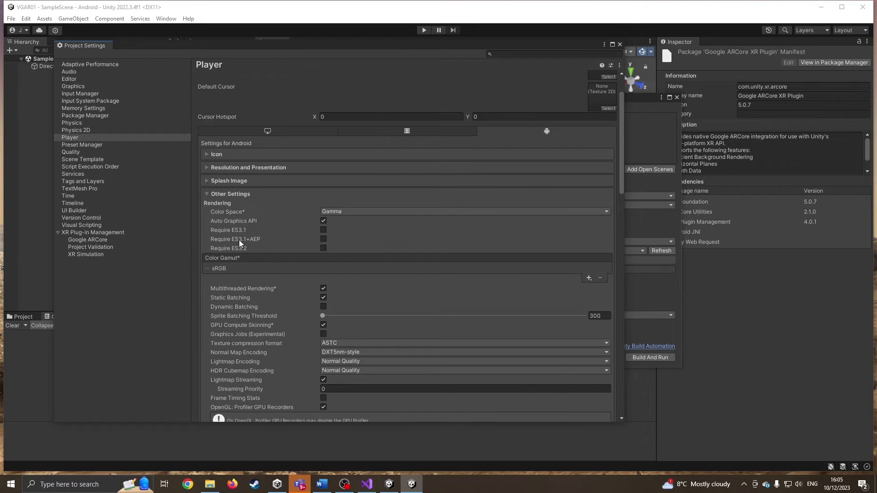
{"action": "left_click", "coordinate": [323, 222]}
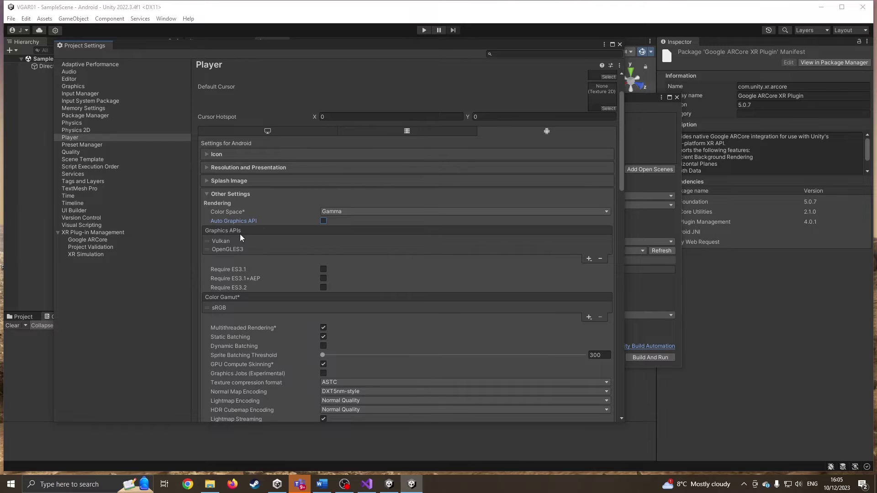
{"action": "left_click", "coordinate": [228, 242]}
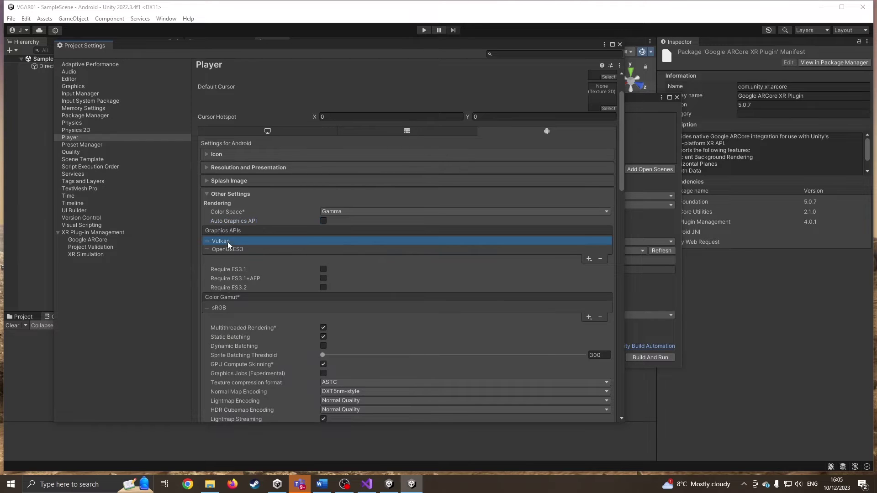
{"action": "left_click", "coordinate": [601, 259]}
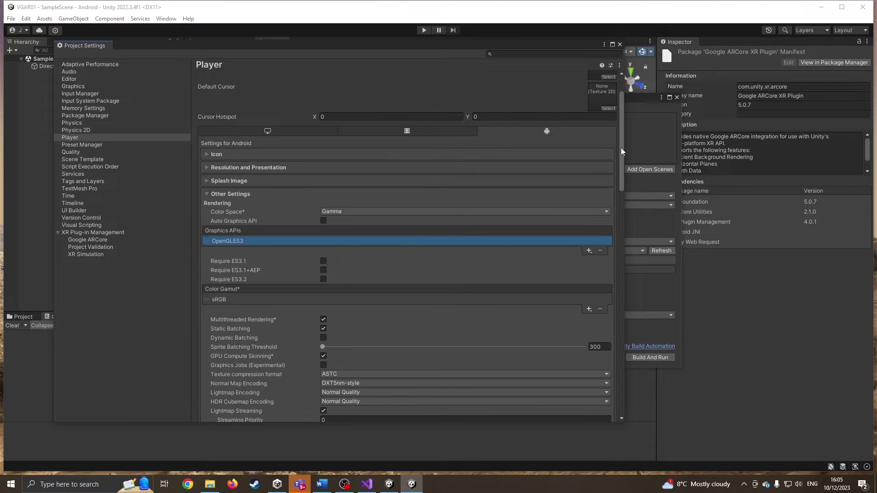
{"action": "left_click_drag", "start_coordinate": [622, 147], "coordinate": [620, 254]}
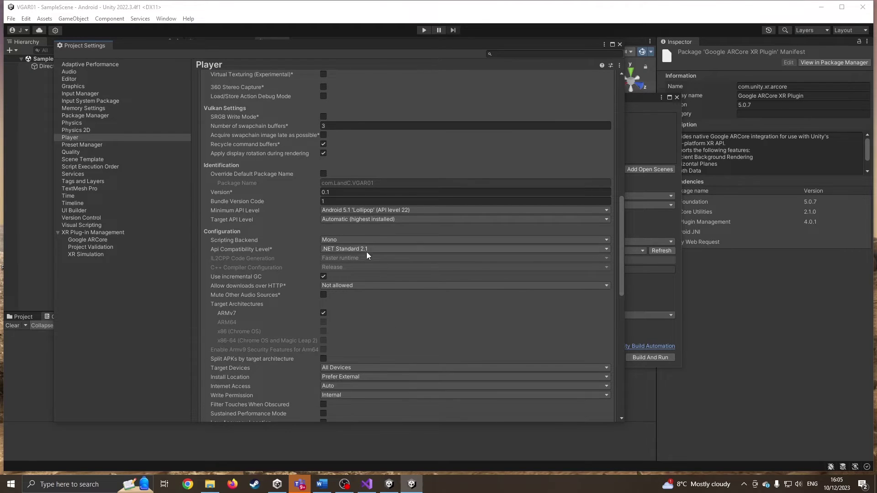
- Set Scripting Backend to IL2CPP, enable ARM64, and keep All Devices as target
{"action": "left_click", "coordinate": [363, 241]}
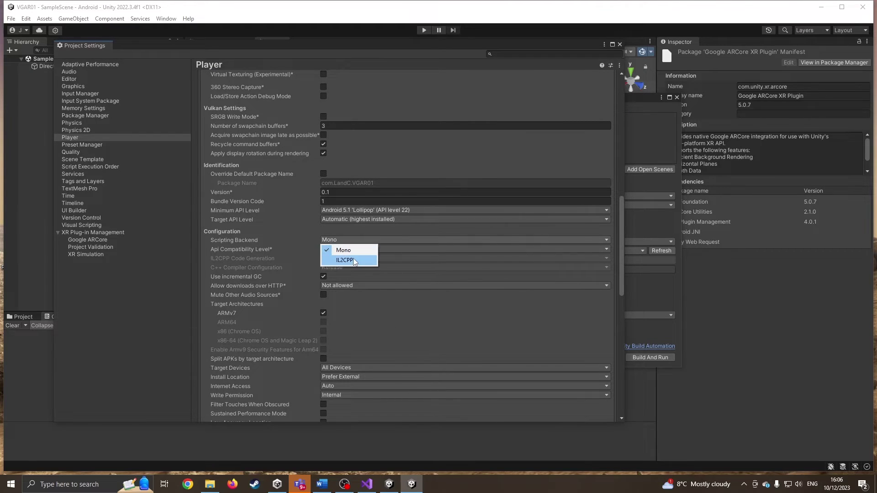
{"action": "left_click", "coordinate": [353, 261]}
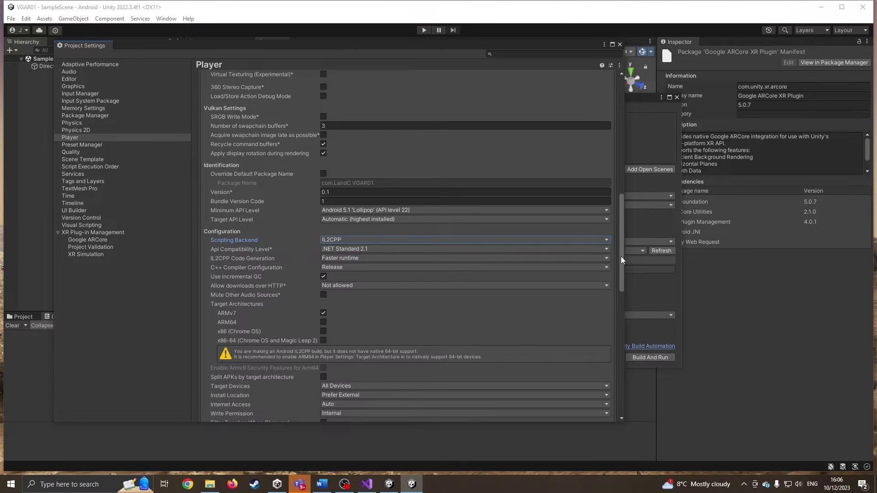
{"action": "left_click_drag", "start_coordinate": [621, 259], "coordinate": [618, 321]}
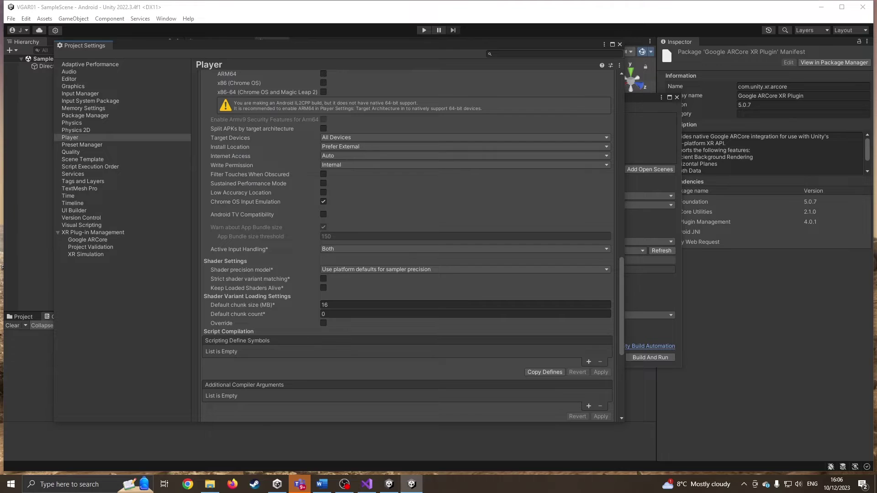
{"action": "scroll", "coordinate": [494, 290], "scroll_direction": "up", "scroll_amount": 5}
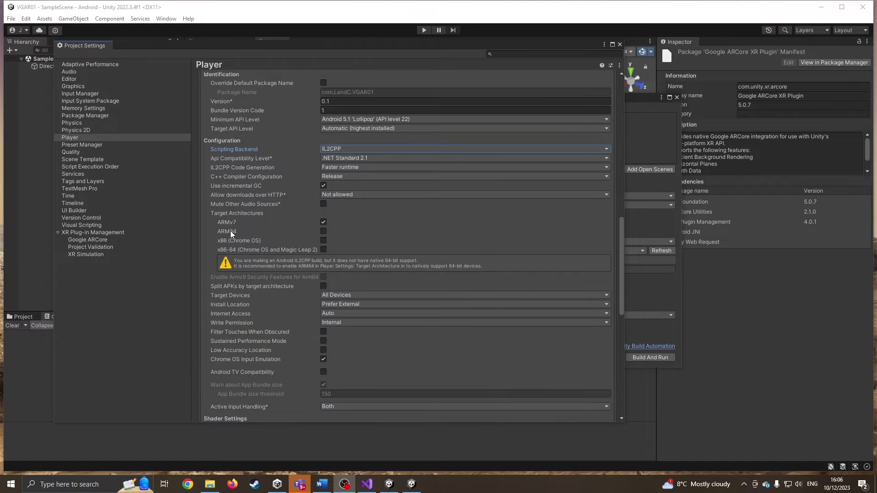
{"action": "left_click", "coordinate": [323, 231]}
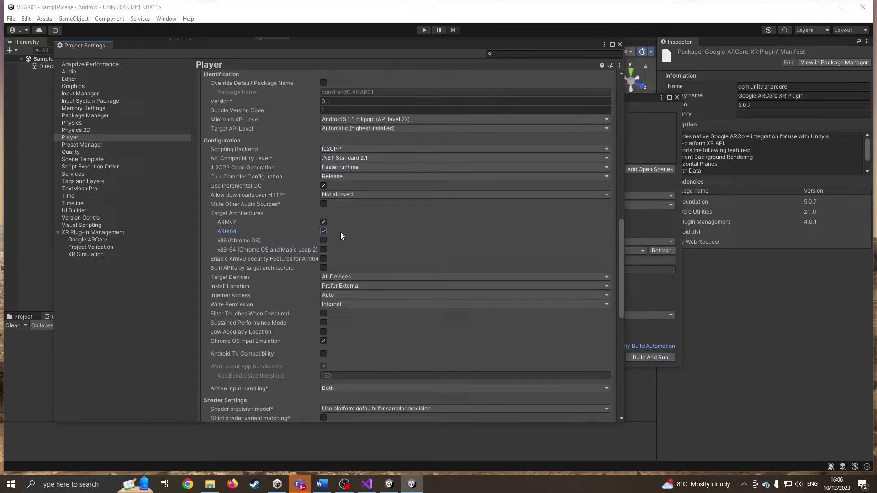
{"action": "left_click", "coordinate": [335, 277]}
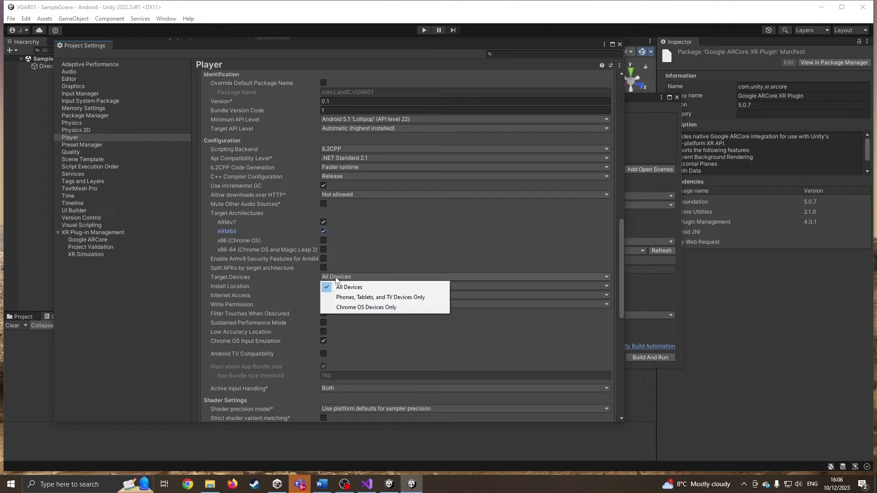
{"action": "left_click", "coordinate": [338, 286]}
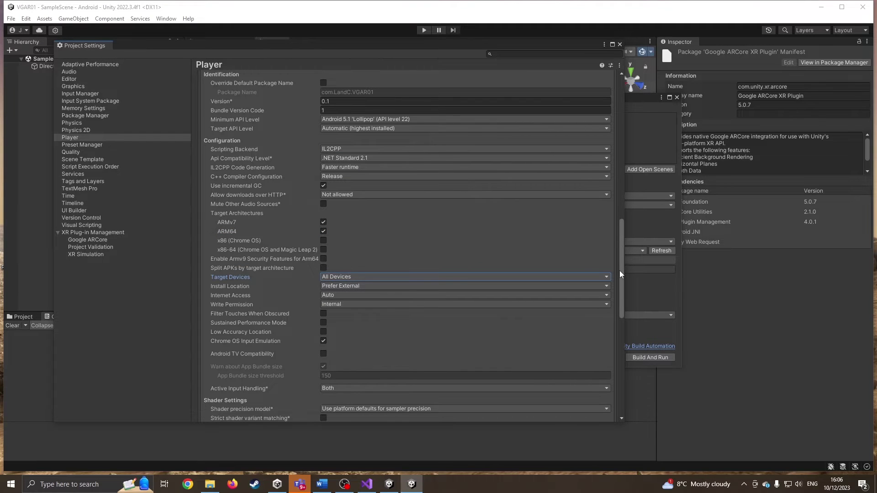
{"action": "left_click_drag", "start_coordinate": [621, 273], "coordinate": [623, 380]}
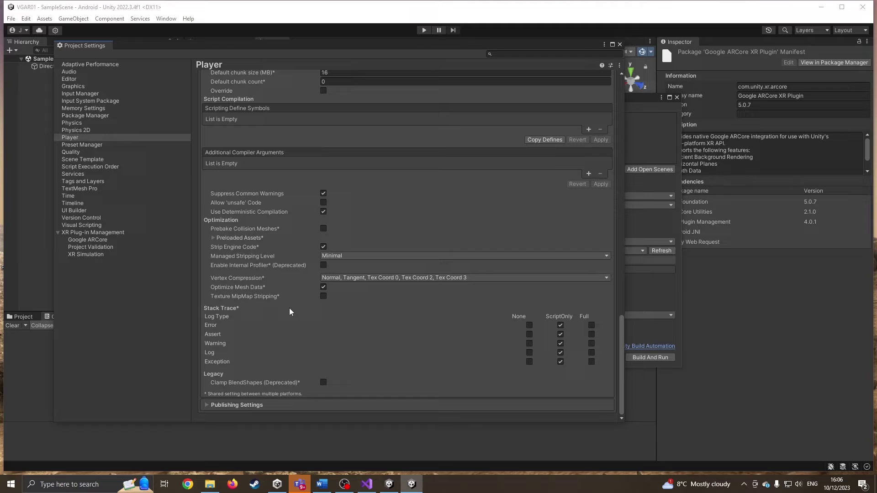
- Enable Google ARCore in XR Plug-in Management and close Project Settings
{"action": "left_click", "coordinate": [84, 234]}
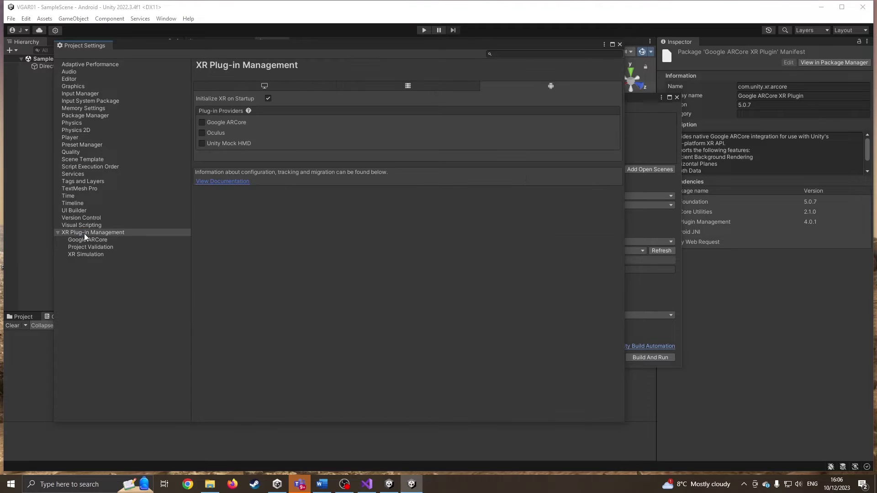
{"action": "left_click", "coordinate": [217, 123]}
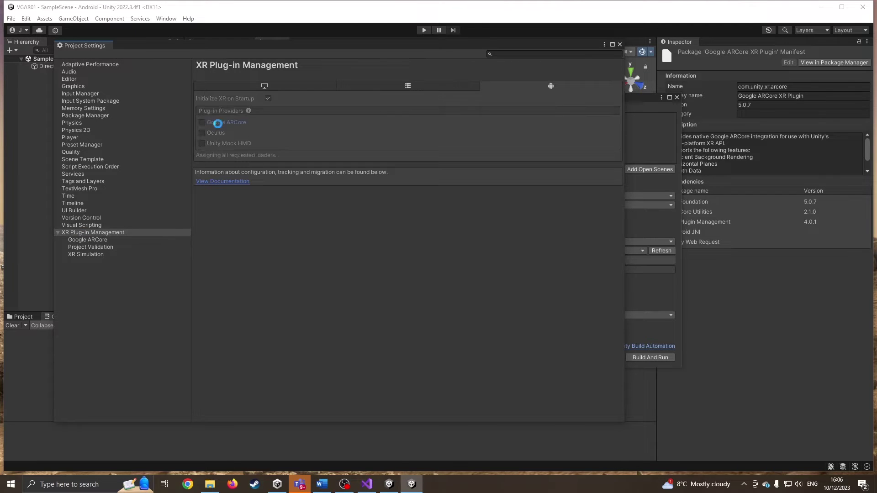
{"action": "left_click", "coordinate": [94, 240]}
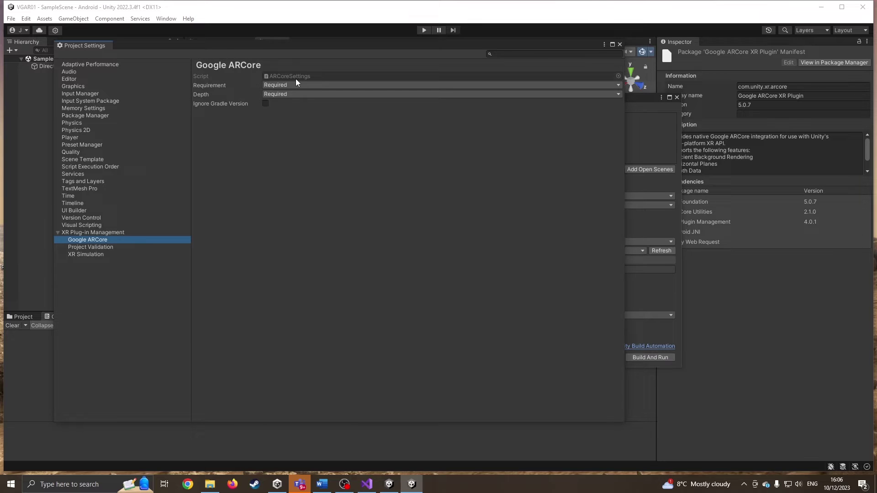
{"action": "left_click", "coordinate": [619, 44]}
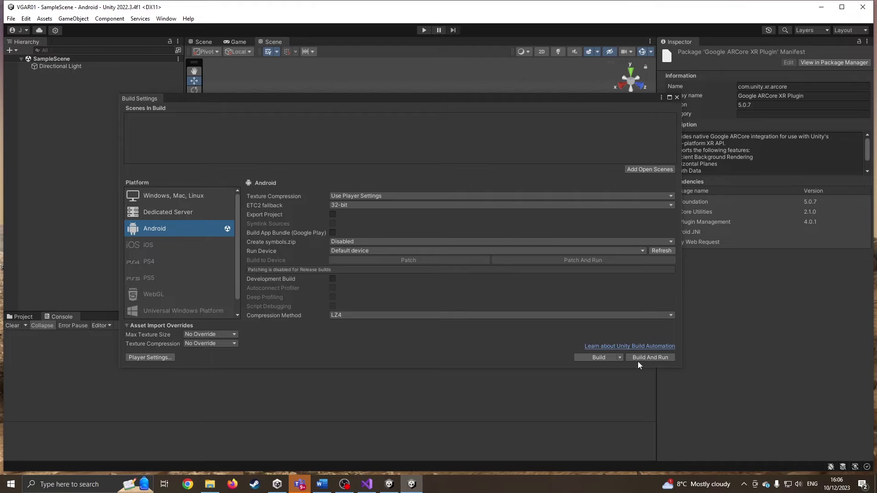
- Build the Android APK as VGAr0 into a new Dist folder, which fails with two errors
{"action": "left_click", "coordinate": [608, 357]}
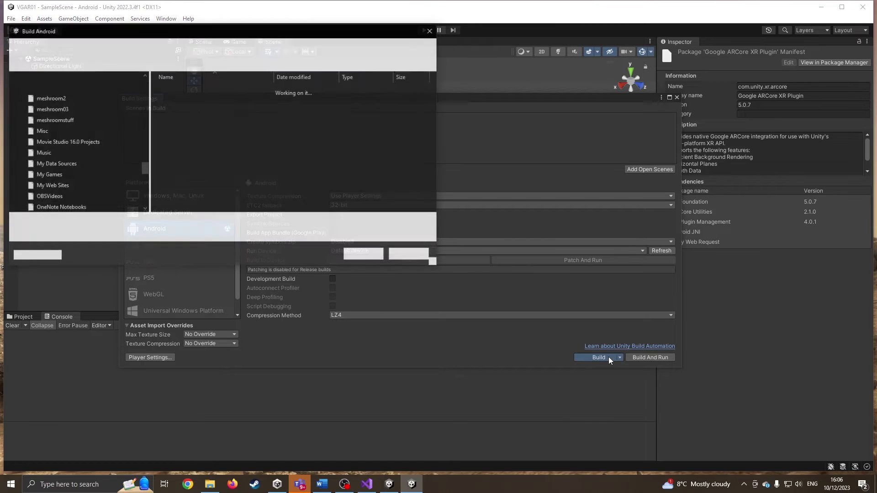
{"action": "left_click", "coordinate": [70, 63]}
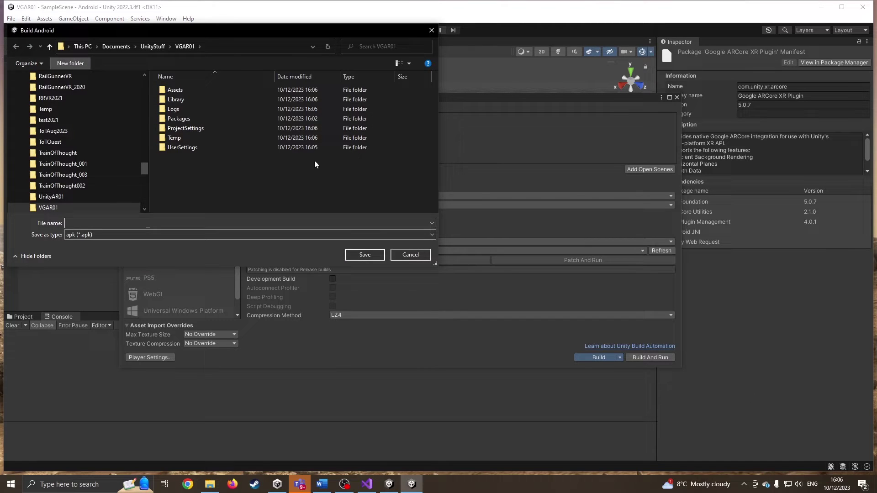
{"action": "type", "text": "Dist"}
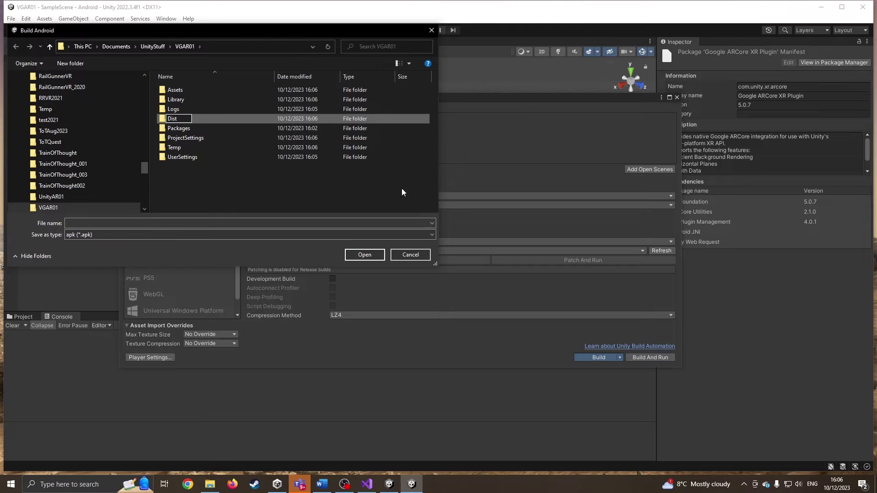
{"action": "left_click", "coordinate": [237, 120]}
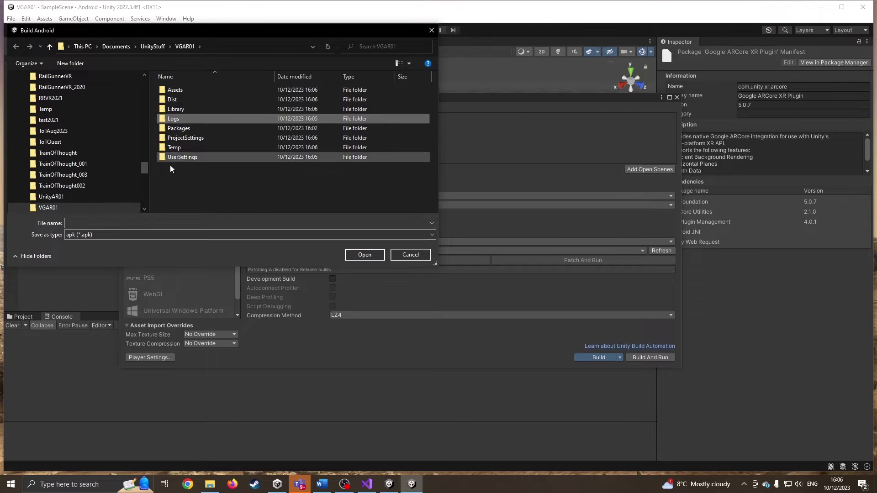
{"action": "left_click", "coordinate": [144, 222]}
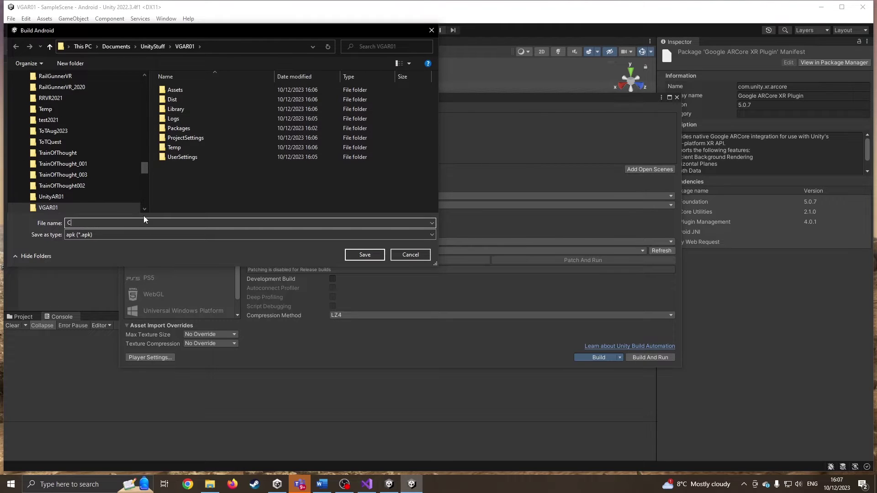
{"action": "type", "text": "VGAr01"}
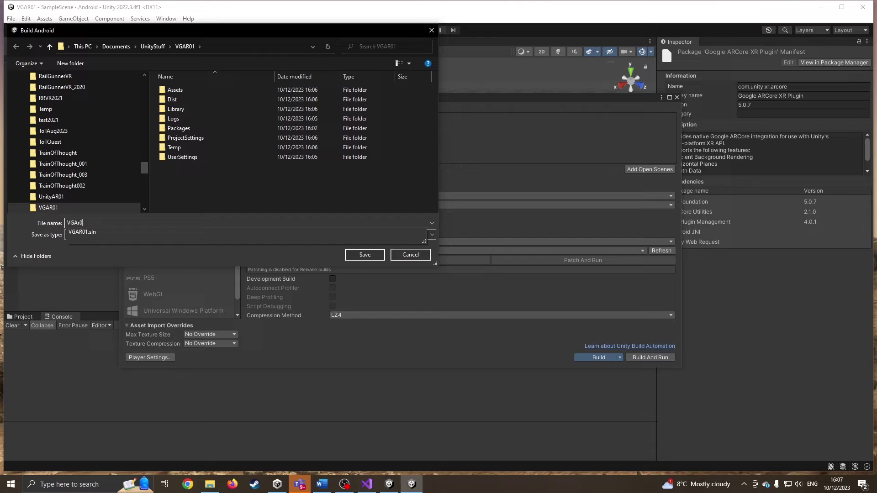
{"action": "double_click", "coordinate": [172, 99]}
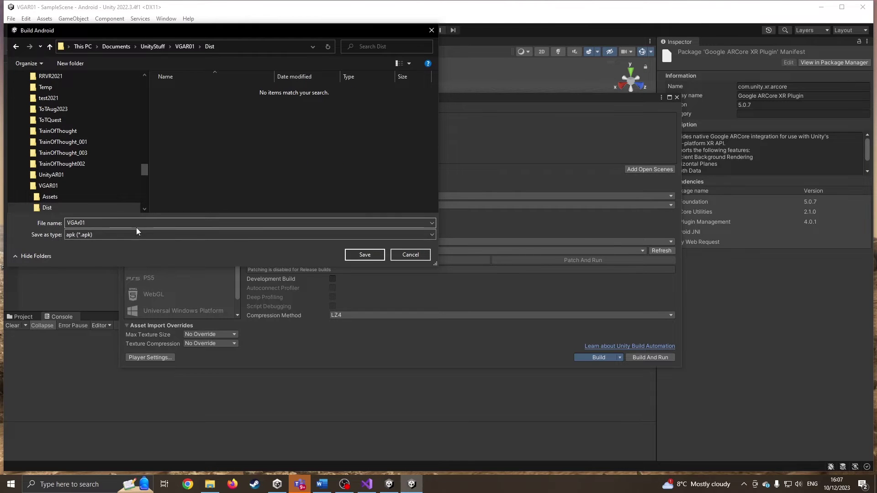
{"action": "left_click", "coordinate": [362, 254]}
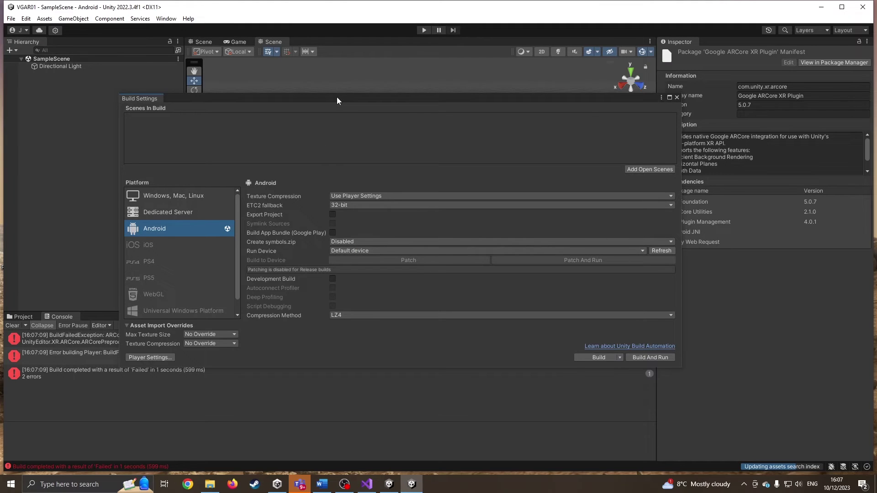
- Close Build Settings and show the first console error's full stack trace
{"action": "left_click_drag", "start_coordinate": [337, 97], "coordinate": [456, 67]}
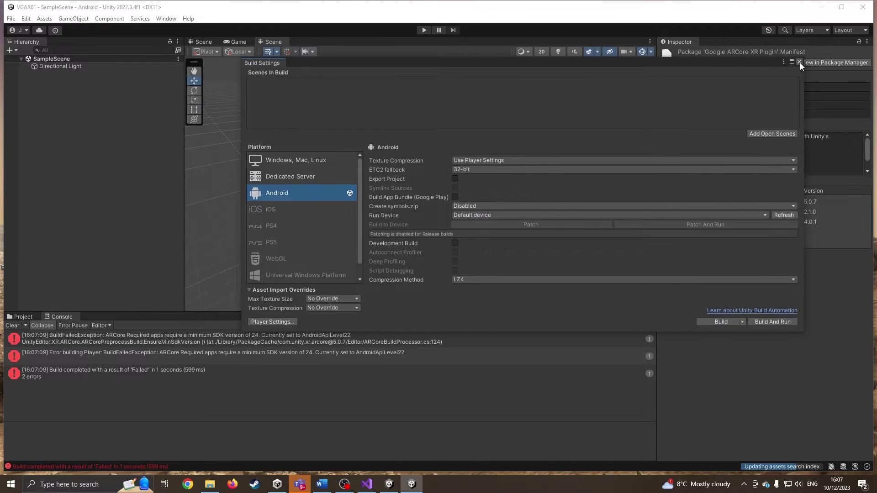
{"action": "left_click", "coordinate": [796, 65]}
{"action": "left_click", "coordinate": [252, 339]}
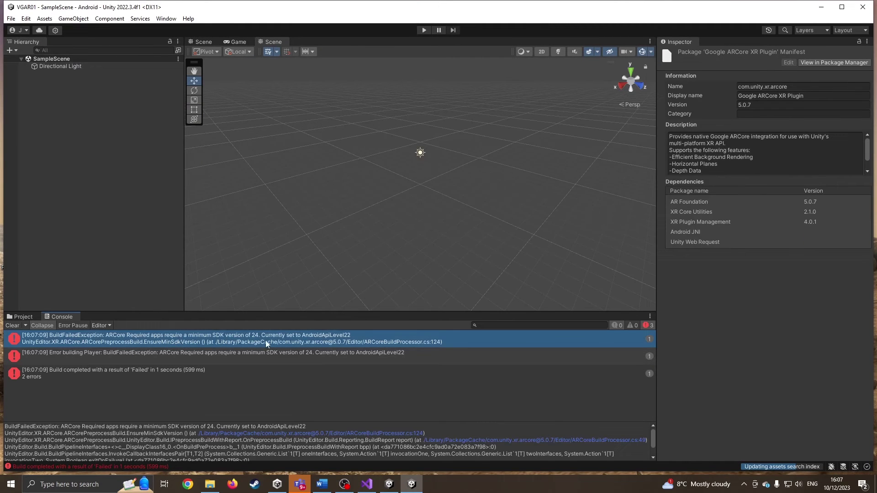
- Set the Android Minimum API Level to Android 7.1 'Nougat' (API level 25)
{"action": "left_click", "coordinate": [10, 21]}
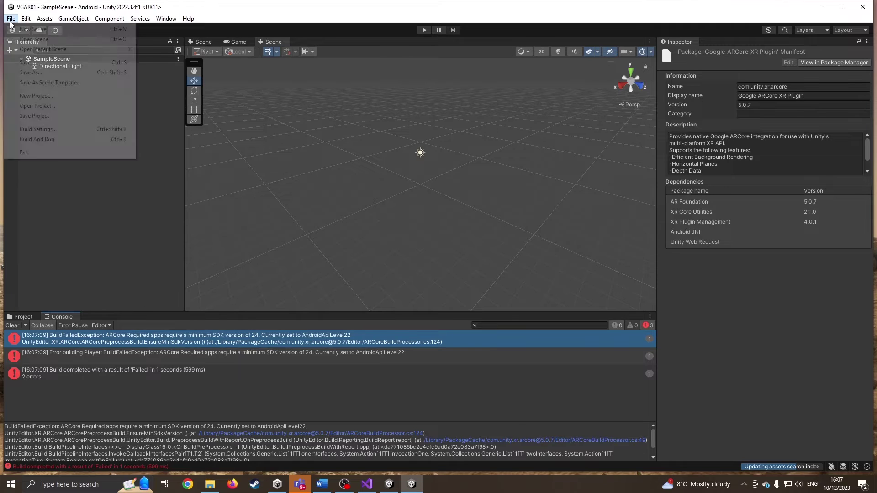
{"action": "left_click", "coordinate": [38, 129]}
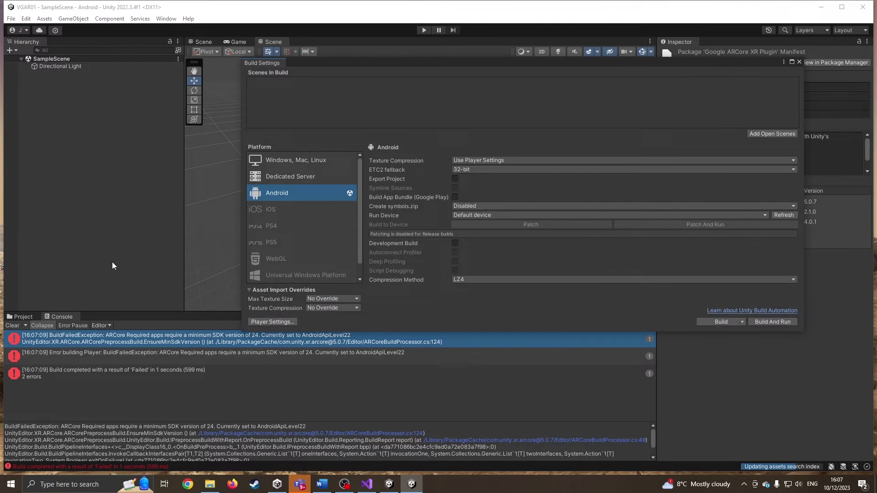
{"action": "left_click", "coordinate": [273, 321]}
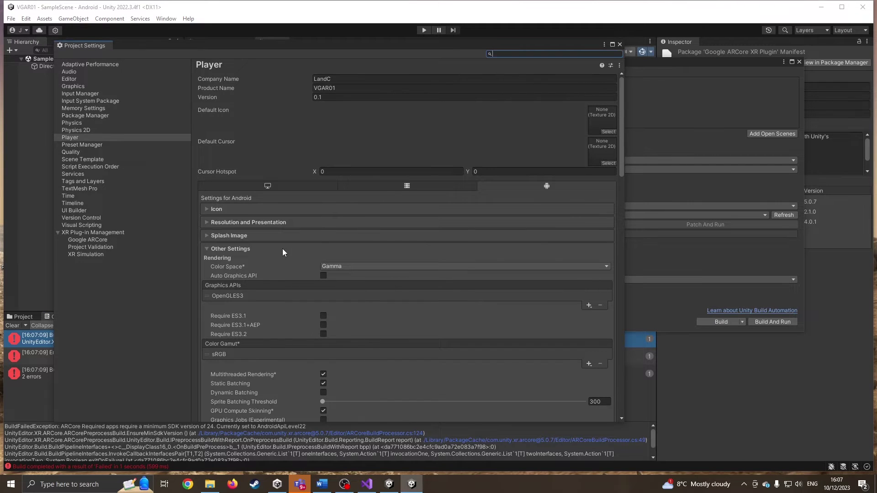
{"action": "scroll", "coordinate": [282, 248], "scroll_direction": "down", "scroll_amount": 15}
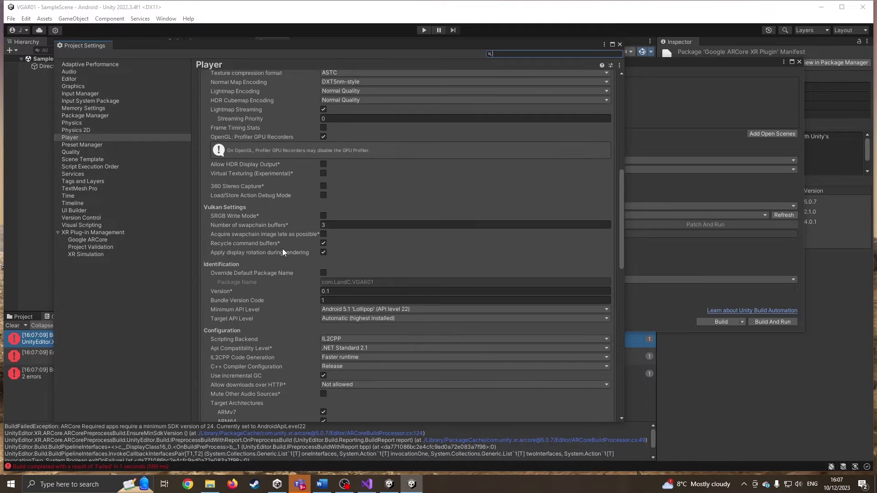
{"action": "scroll", "coordinate": [278, 248], "scroll_direction": "down", "scroll_amount": 3}
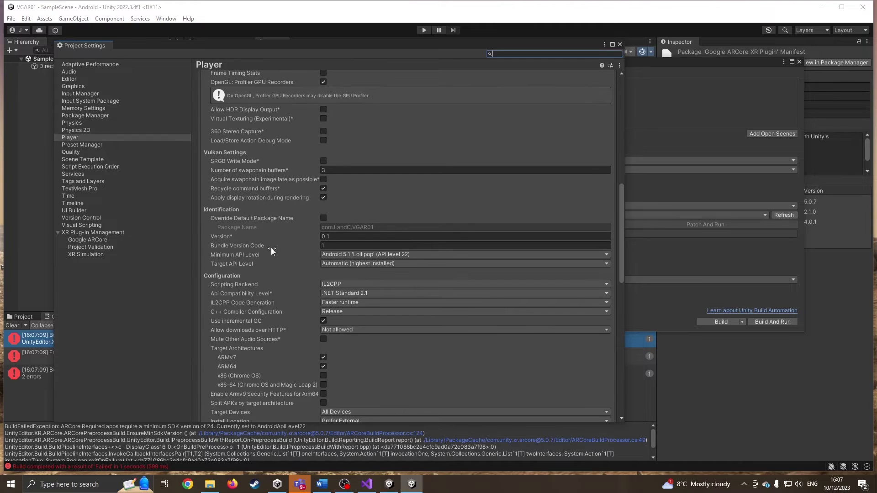
{"action": "left_click", "coordinate": [345, 255]}
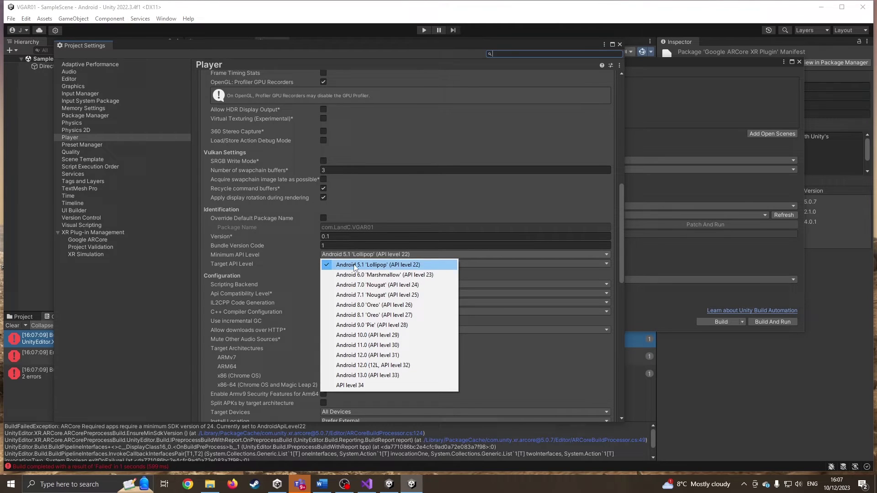
{"action": "left_click", "coordinate": [377, 295]}
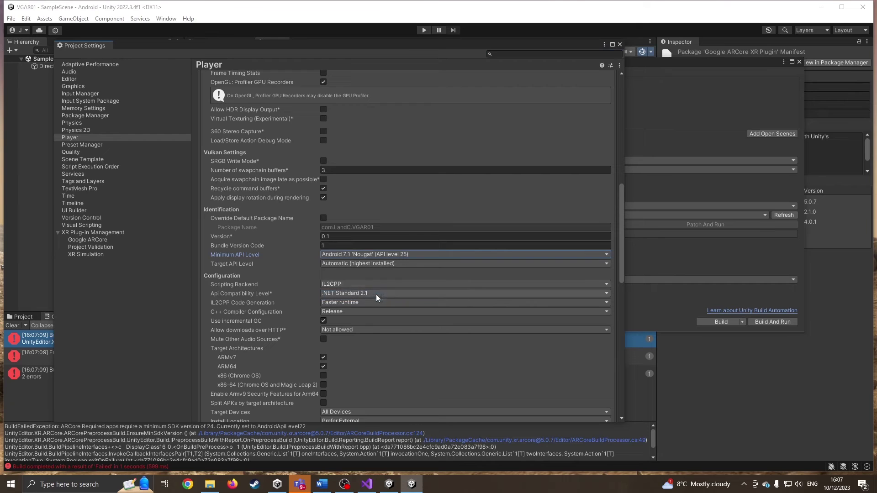
{"action": "left_click", "coordinate": [620, 46]}
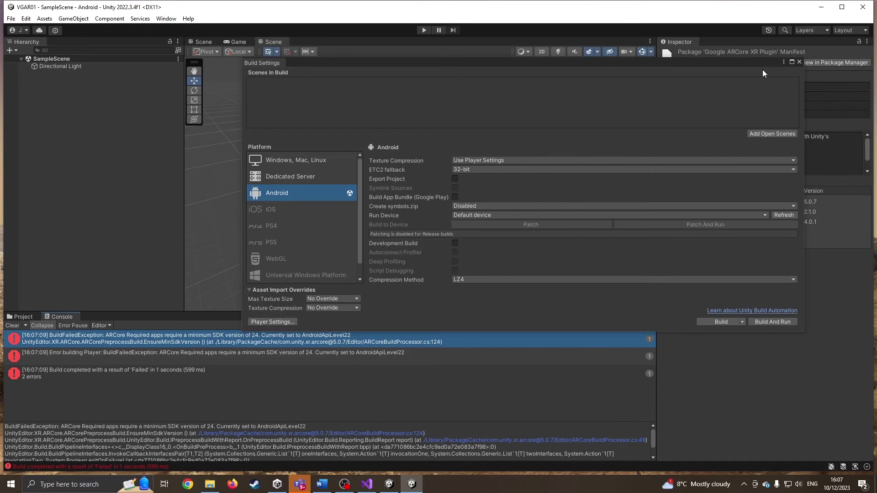
- Build the Android app and save it as VGAr01.apk in the Dist folder
{"action": "left_click", "coordinate": [714, 322]}
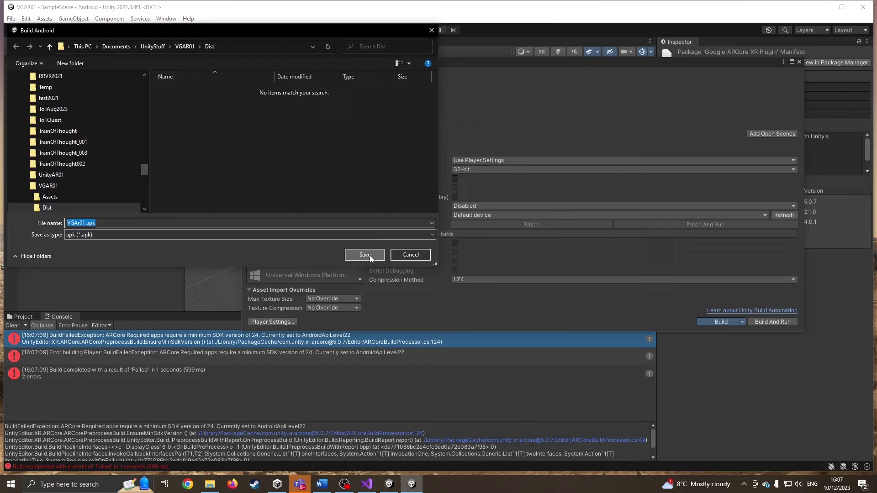
{"action": "left_click", "coordinate": [368, 258]}
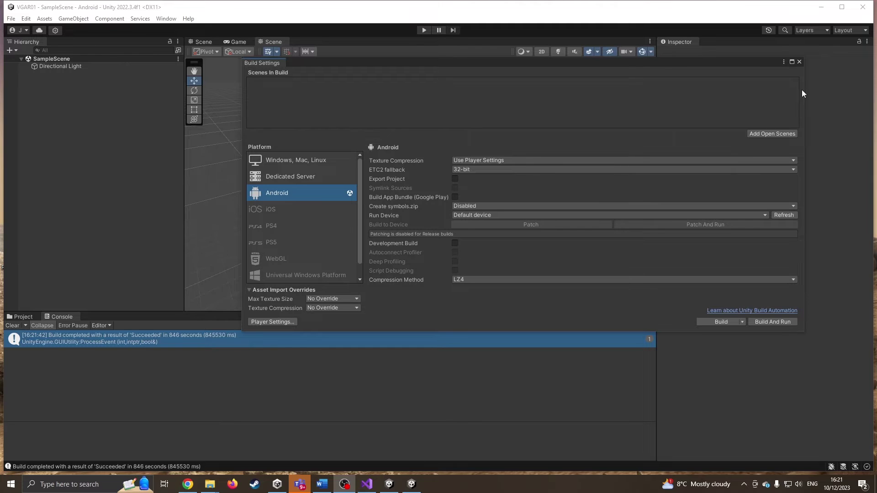
- Close Build Settings and add an AR Session to the scene via XR
{"action": "left_click", "coordinate": [800, 61]}
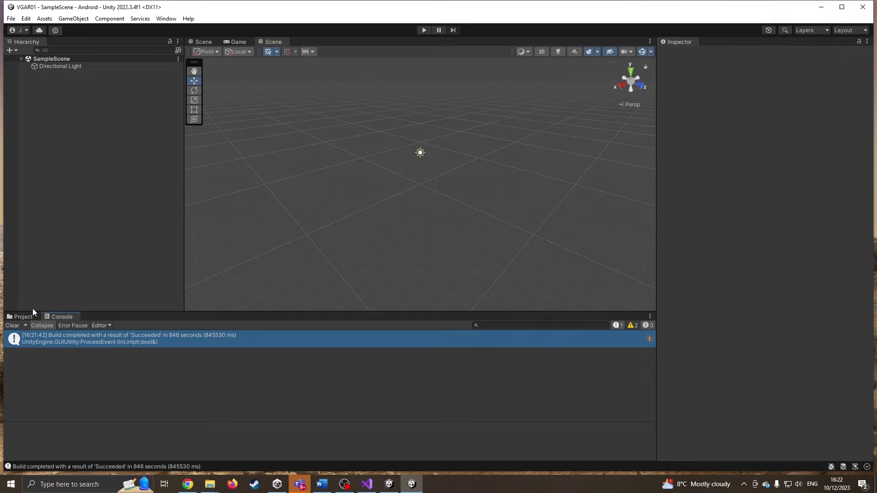
{"action": "right_click", "coordinate": [86, 148]}
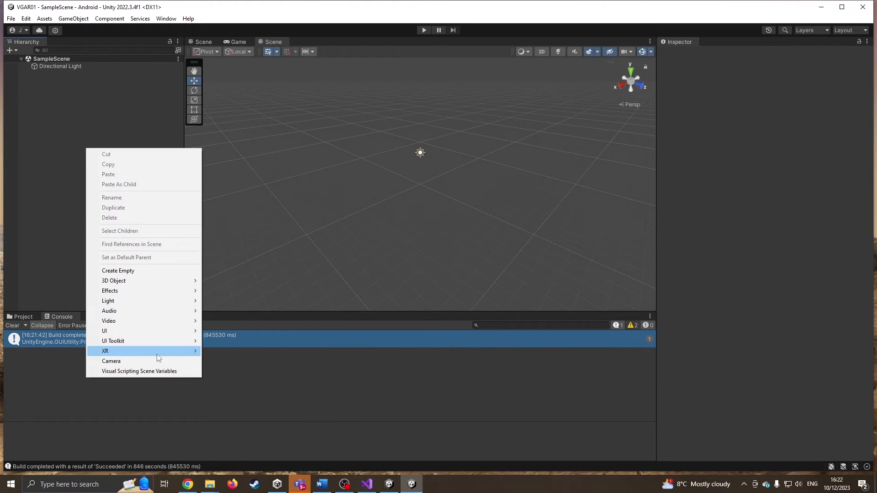
{"action": "mouse_move", "coordinate": [157, 355]}
{"action": "left_click", "coordinate": [248, 391]}
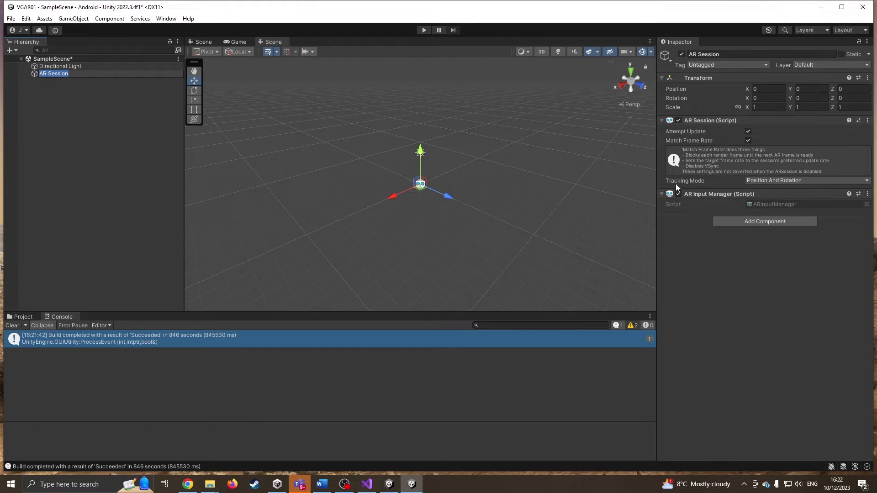
- Add an XR Origin (Mobile AR) rig, keeping the default name XR Origin
{"action": "right_click", "coordinate": [54, 110]}
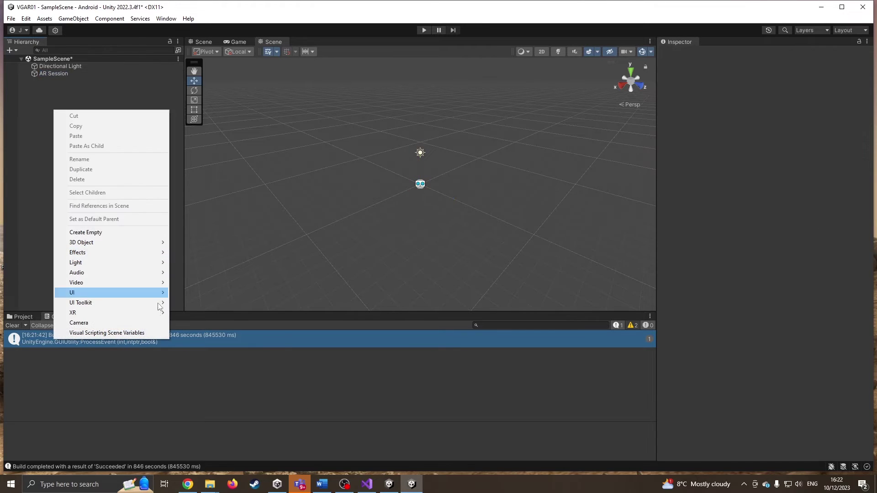
{"action": "mouse_move", "coordinate": [158, 312]}
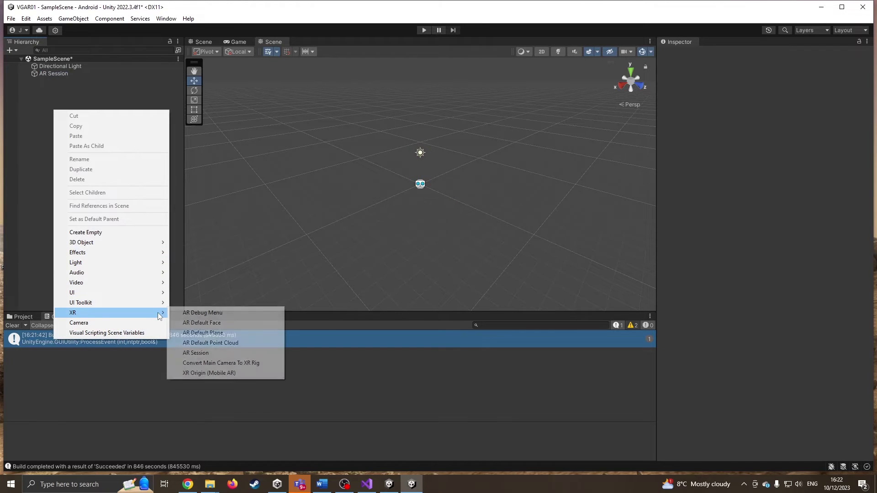
{"action": "left_click", "coordinate": [222, 373]}
{"action": "left_click", "coordinate": [33, 81]}
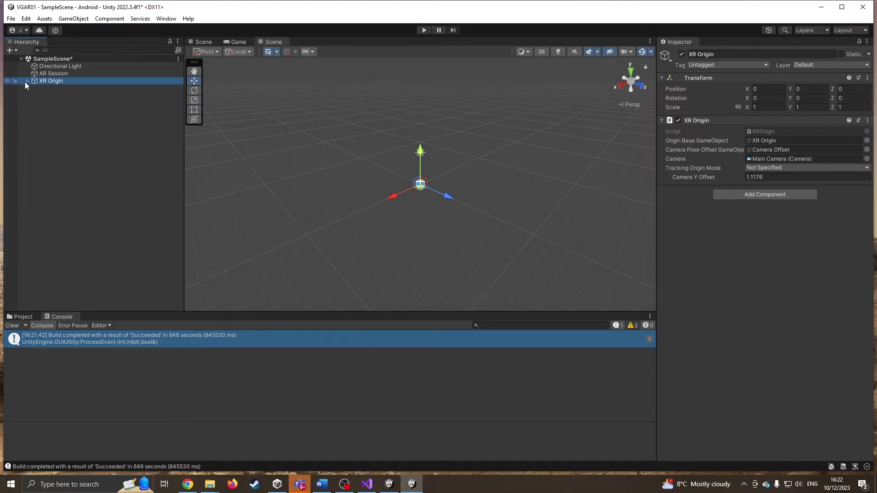
- Expand XR Origin to Camera Offset and Main Camera, collapsing Main Camera's component panels
{"action": "left_click", "coordinate": [27, 81]}
{"action": "left_click", "coordinate": [39, 89]}
{"action": "left_click", "coordinate": [34, 89]}
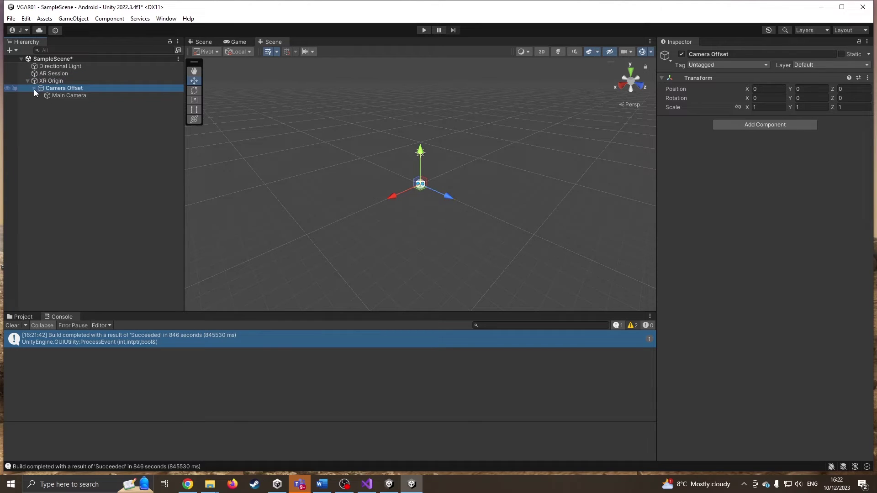
{"action": "left_click", "coordinate": [64, 95]}
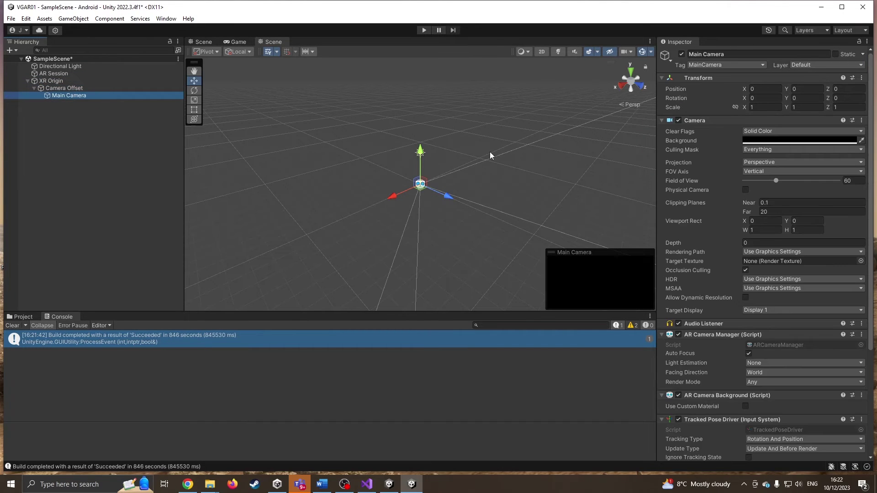
{"action": "left_click", "coordinate": [661, 120]}
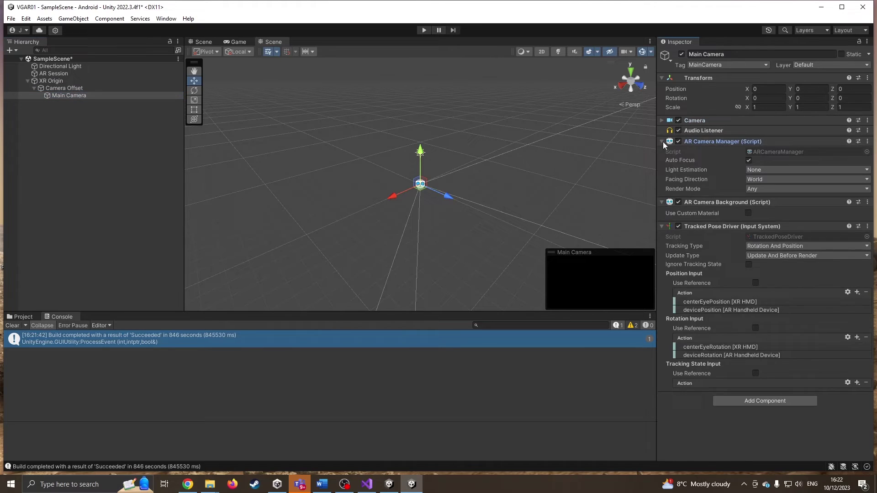
{"action": "left_click", "coordinate": [662, 141]}
{"action": "left_click", "coordinate": [662, 151]}
{"action": "left_click", "coordinate": [661, 162]}
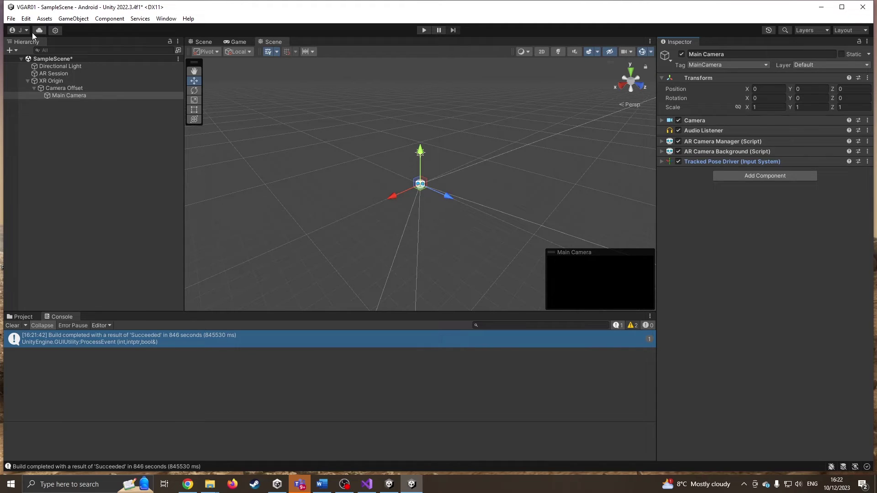
- Drag the UnityARVideoGame folder from File Explorer into the Project's Assets panel
{"action": "left_click", "coordinate": [48, 167]}
{"action": "left_click", "coordinate": [20, 316]}
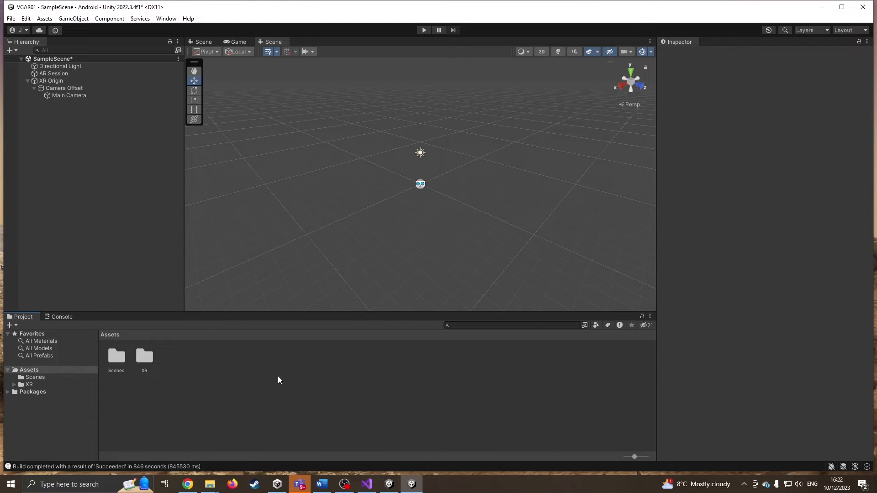
{"action": "mouse_move", "coordinate": [213, 486]}
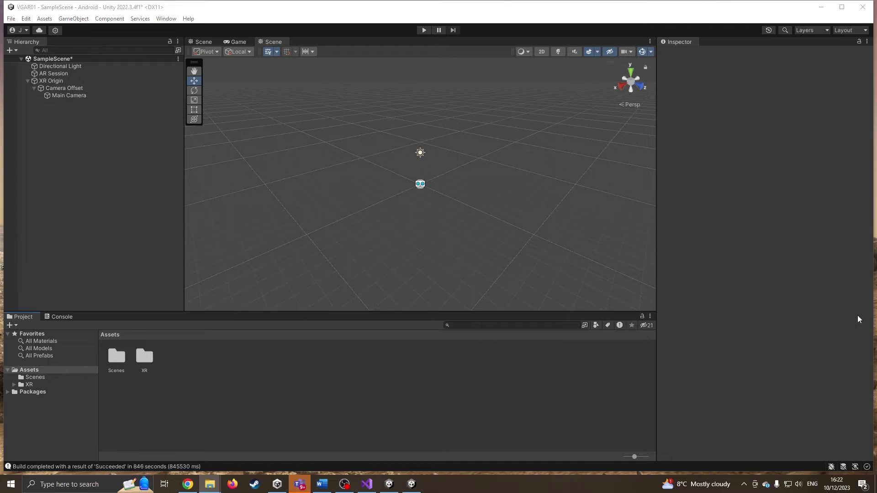
{"action": "left_click_drag", "start_coordinate": [876, 87], "coordinate": [735, 73]}
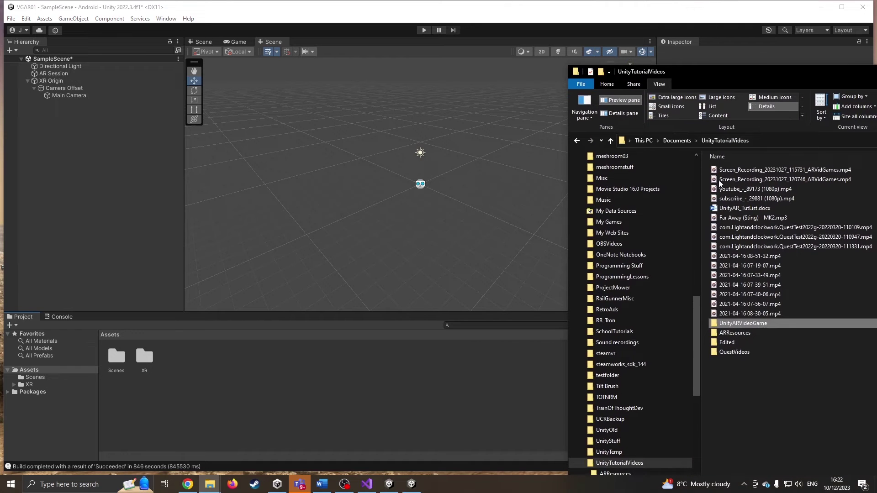
{"action": "left_click_drag", "start_coordinate": [763, 324], "coordinate": [278, 392]}
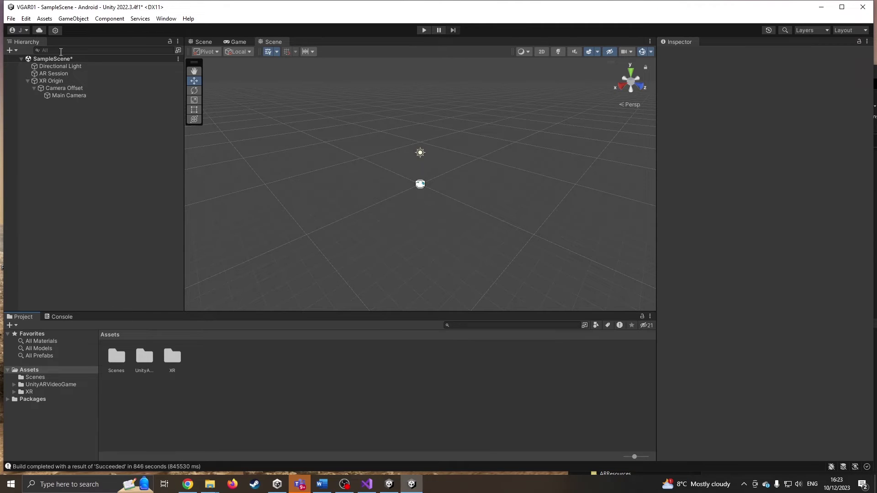
- Search 'ima' in Add Component and add AR Tracked Image Manager to XR Origin
{"action": "left_click", "coordinate": [51, 80]}
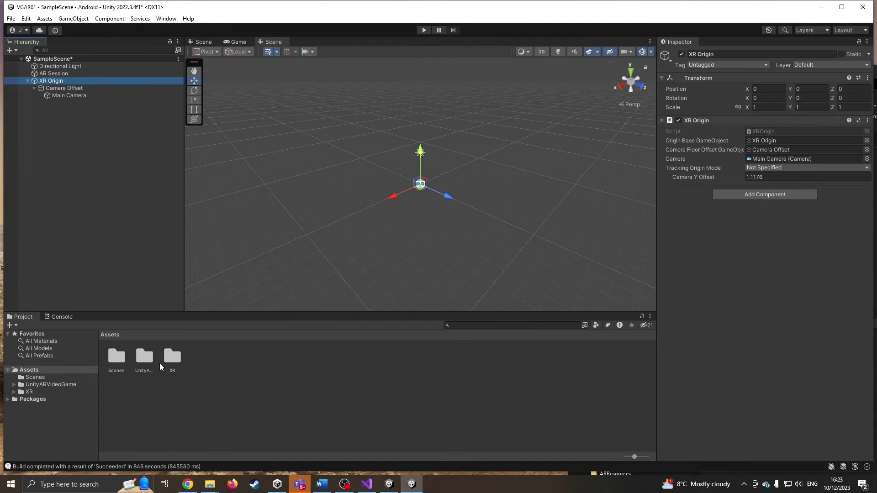
{"action": "double_click", "coordinate": [151, 358]}
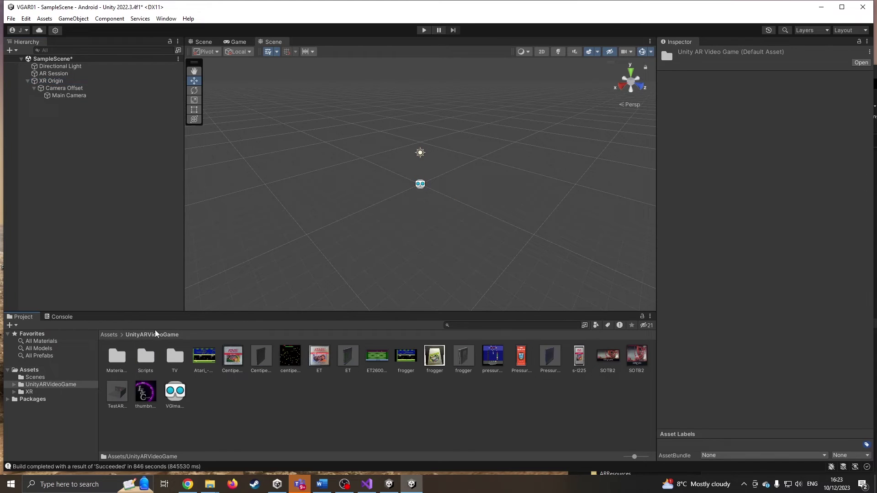
{"action": "double_click", "coordinate": [141, 361]}
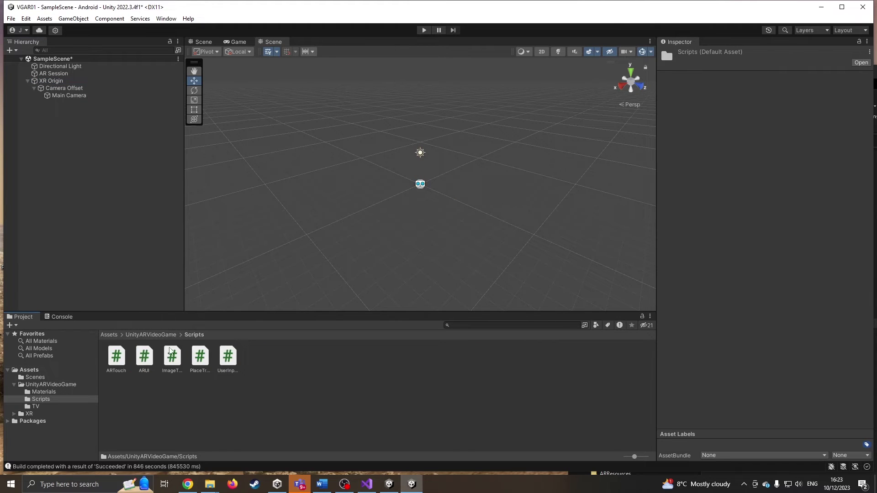
{"action": "left_click", "coordinate": [60, 81]}
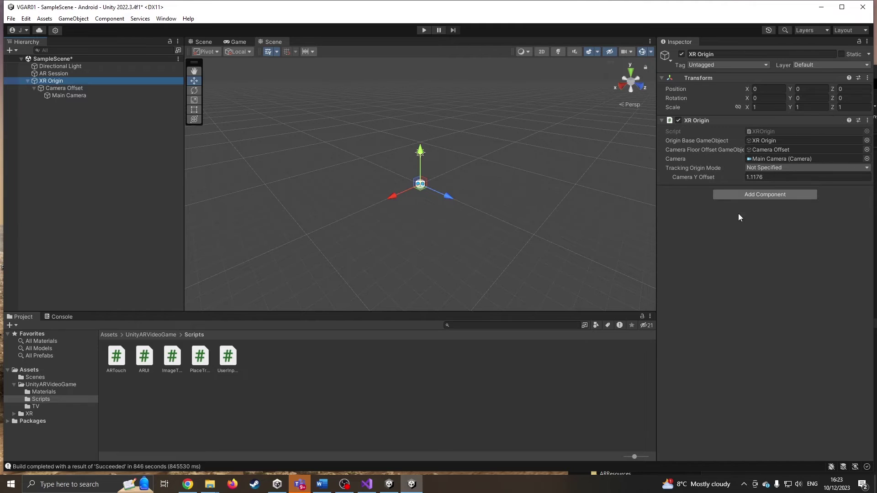
{"action": "left_click", "coordinate": [761, 195]}
{"action": "type", "text": "i"}
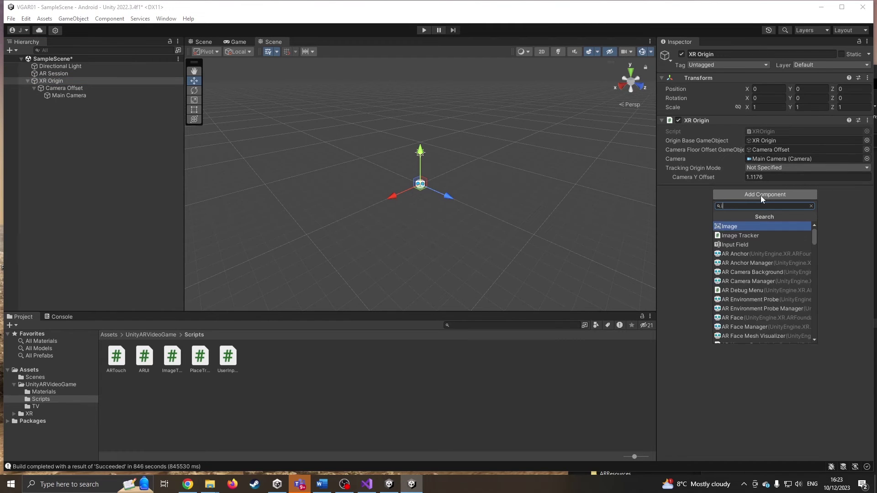
{"action": "type", "text": "ma"}
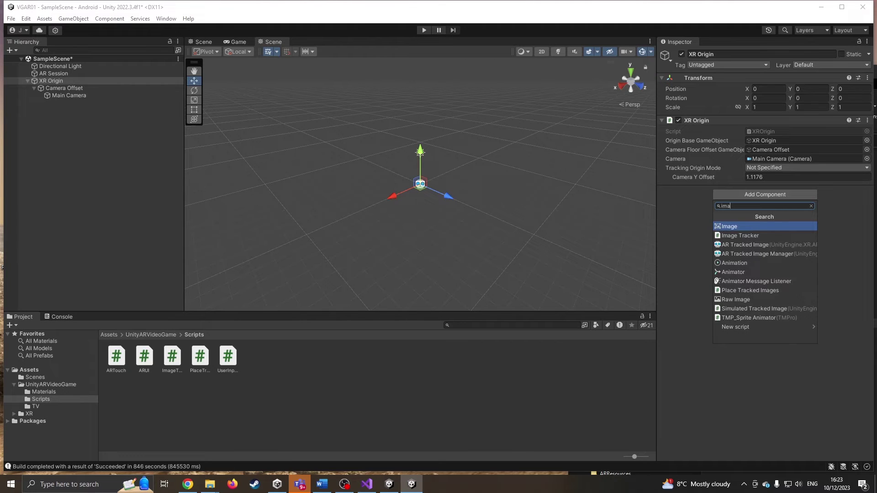
{"action": "left_click", "coordinate": [747, 253]}
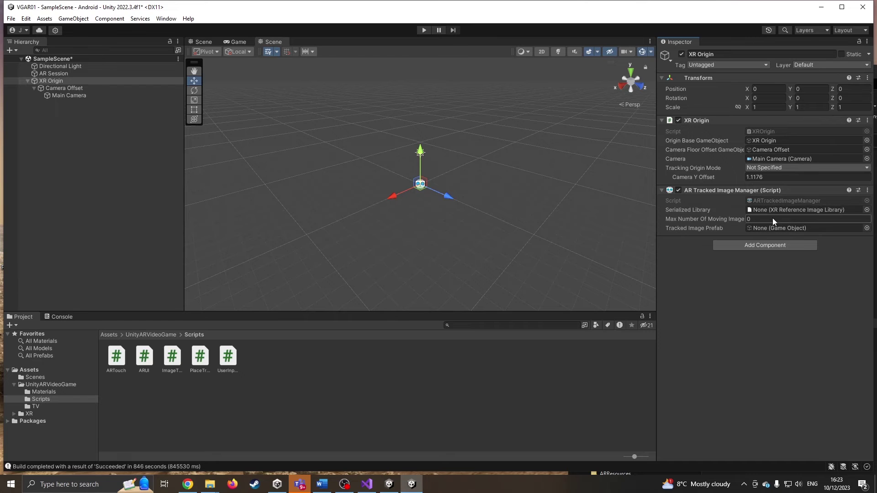
- Inspect the ET and frogger textures and the VGImages library in UnityARVideoGame
{"action": "left_click", "coordinate": [153, 335]}
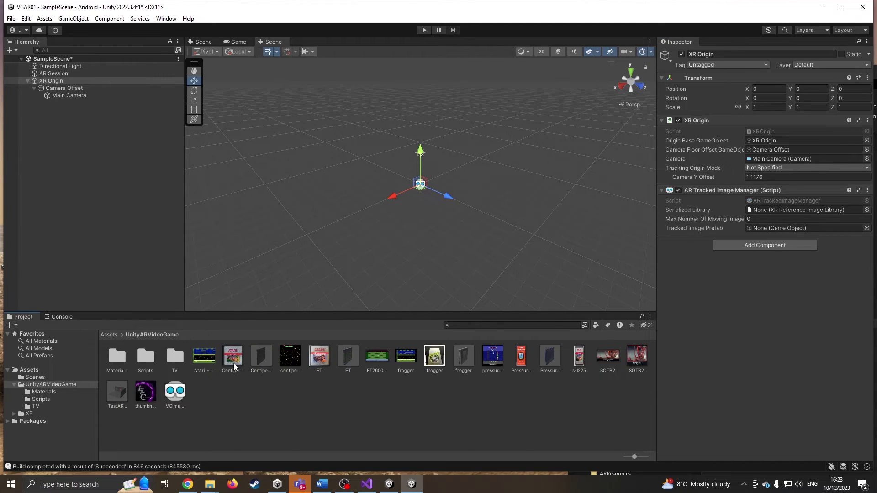
{"action": "left_click", "coordinate": [319, 358]}
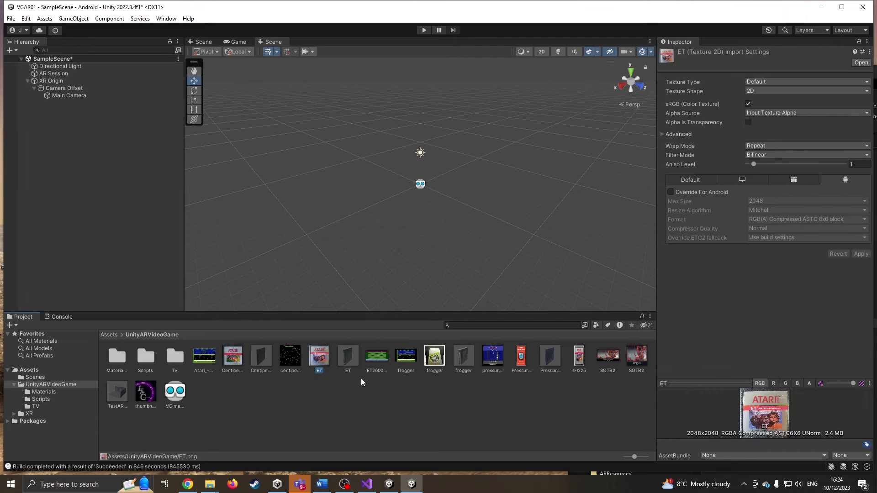
{"action": "left_click", "coordinate": [433, 357]}
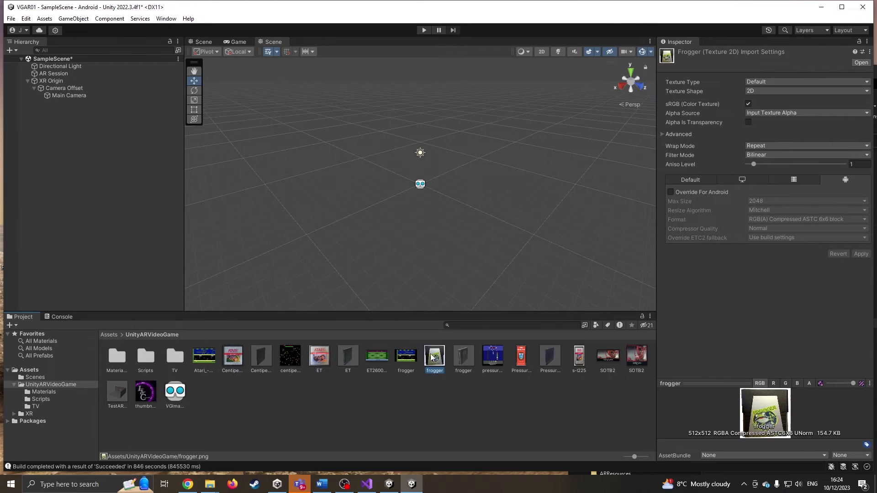
{"action": "left_click", "coordinate": [182, 396]}
- Create a new Reference Image Library asset named ReferenceImageLibrary in UnityARVideoGame
{"action": "right_click", "coordinate": [259, 406]}
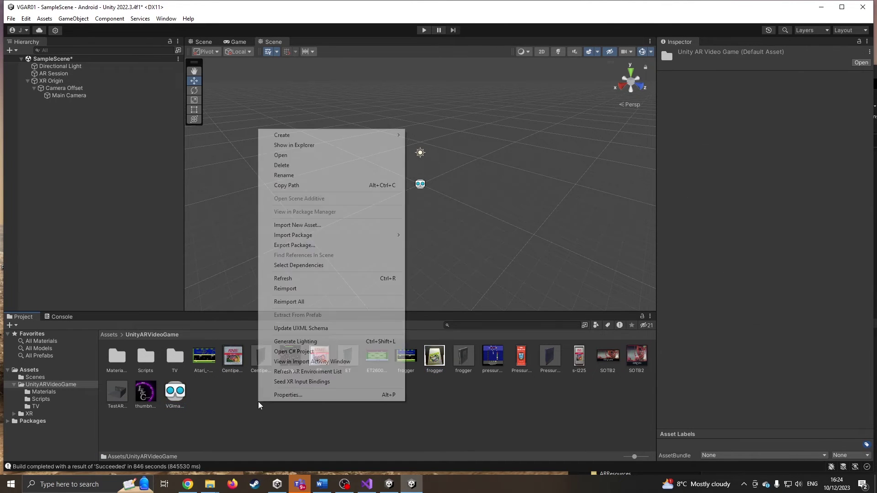
{"action": "mouse_move", "coordinate": [367, 142]}
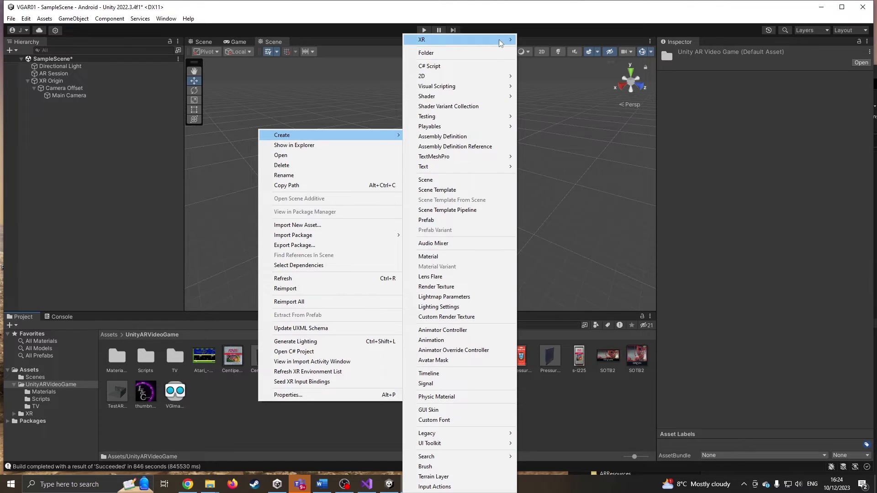
{"action": "mouse_move", "coordinate": [502, 41]}
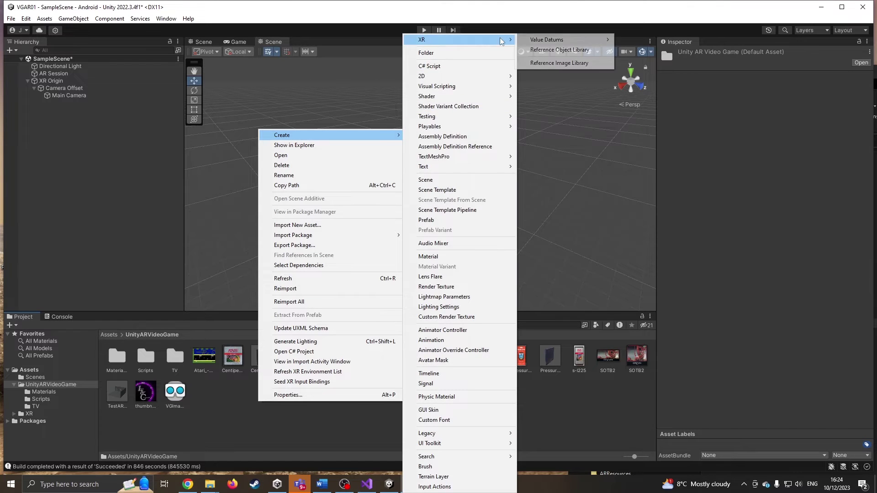
{"action": "left_click", "coordinate": [564, 63]}
{"action": "left_click", "coordinate": [576, 371]}
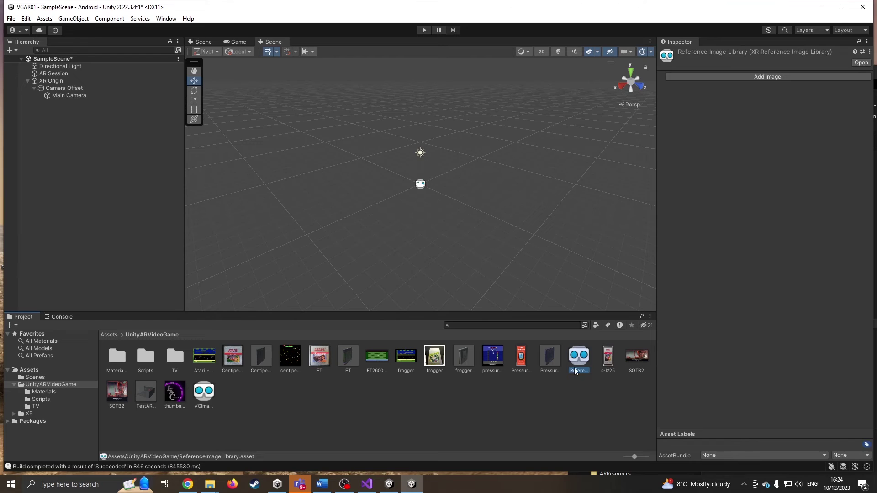
- Add two image entries using the ET and Centipede textures
{"action": "left_click", "coordinate": [779, 76]}
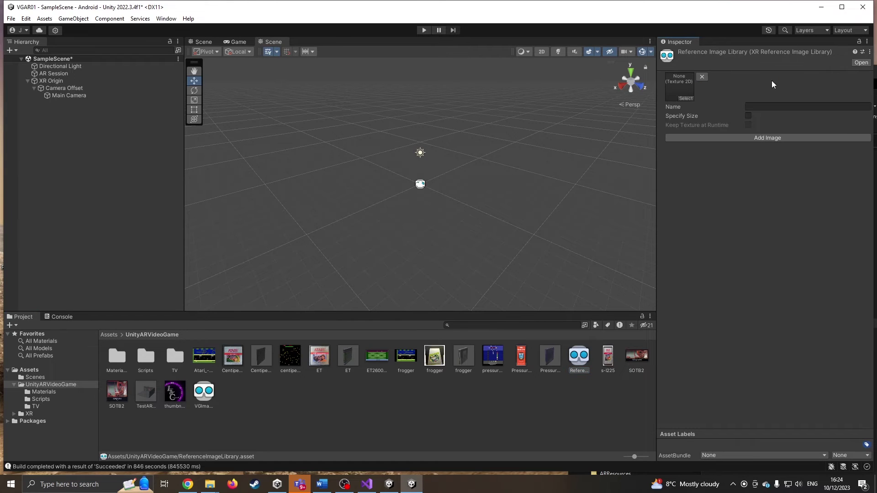
{"action": "left_click", "coordinate": [691, 98]}
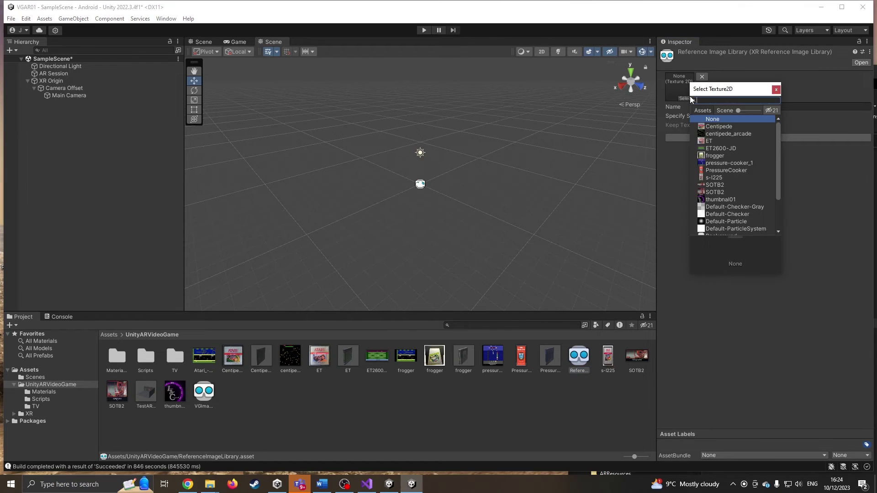
{"action": "left_click", "coordinate": [722, 141]}
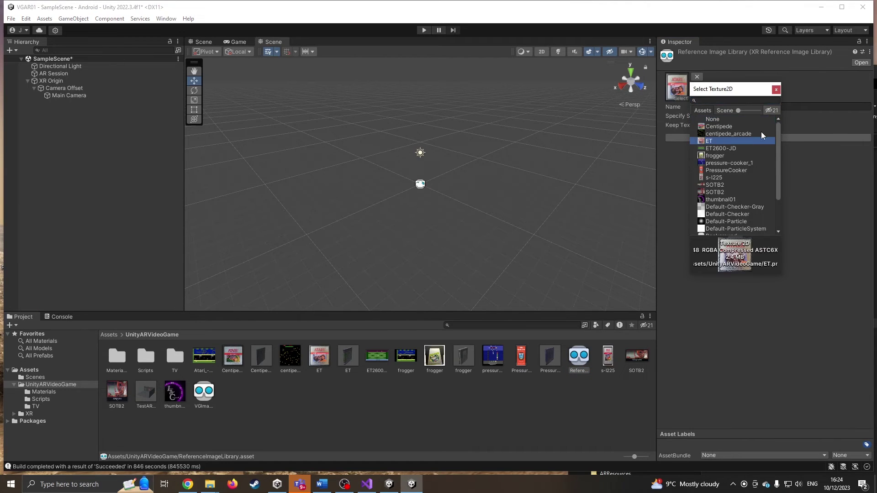
{"action": "left_click", "coordinate": [776, 89]}
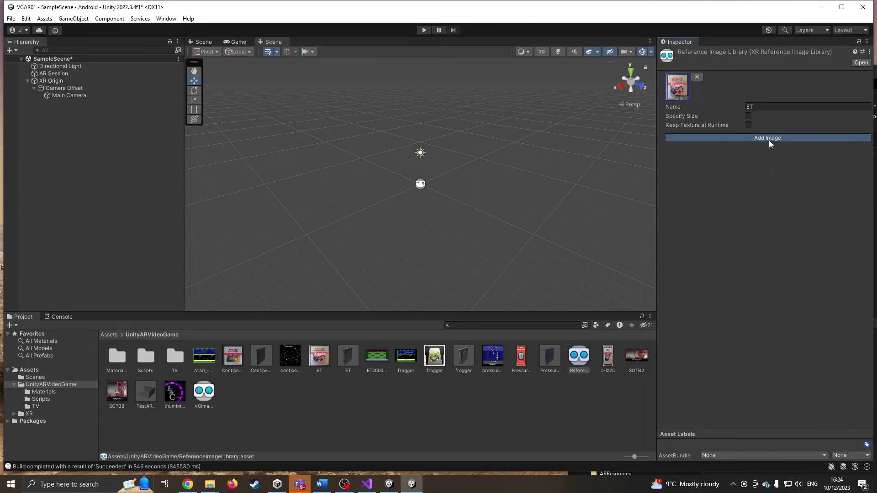
{"action": "left_click", "coordinate": [769, 141]}
{"action": "left_click", "coordinate": [686, 167]}
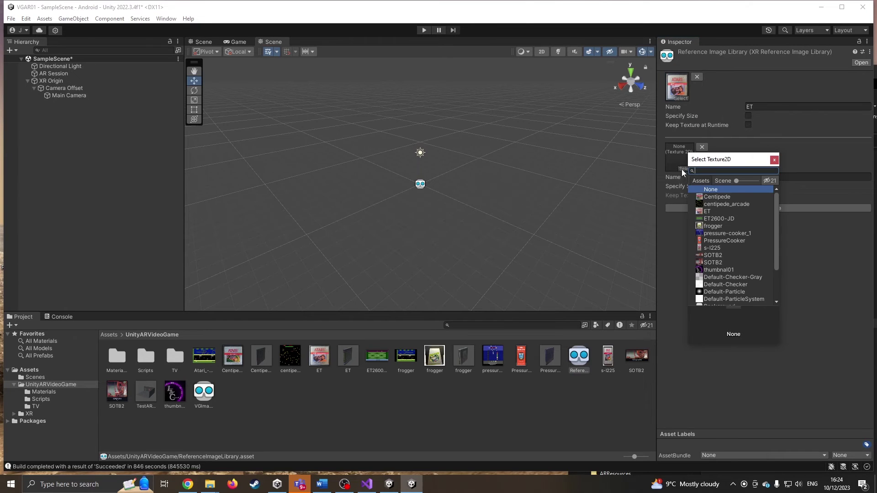
{"action": "double_click", "coordinate": [714, 198]}
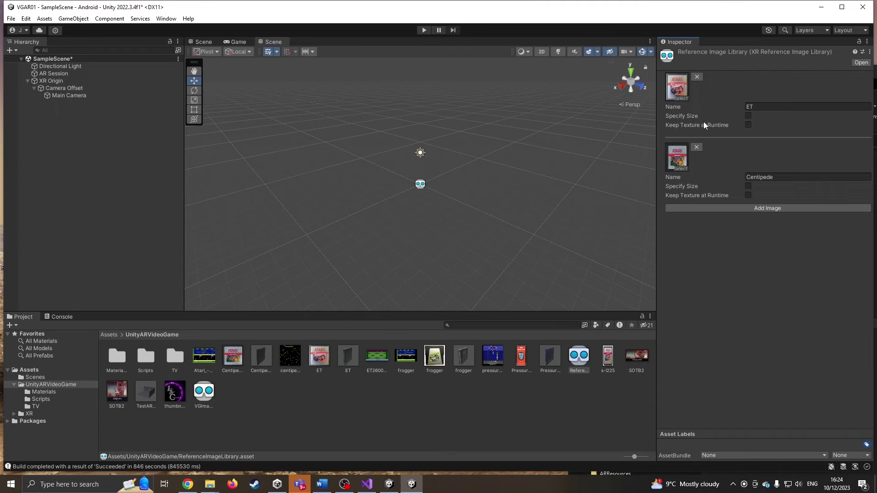
- Enable a physical size for the ET image and check its width and height fields
{"action": "left_click", "coordinate": [748, 116]}
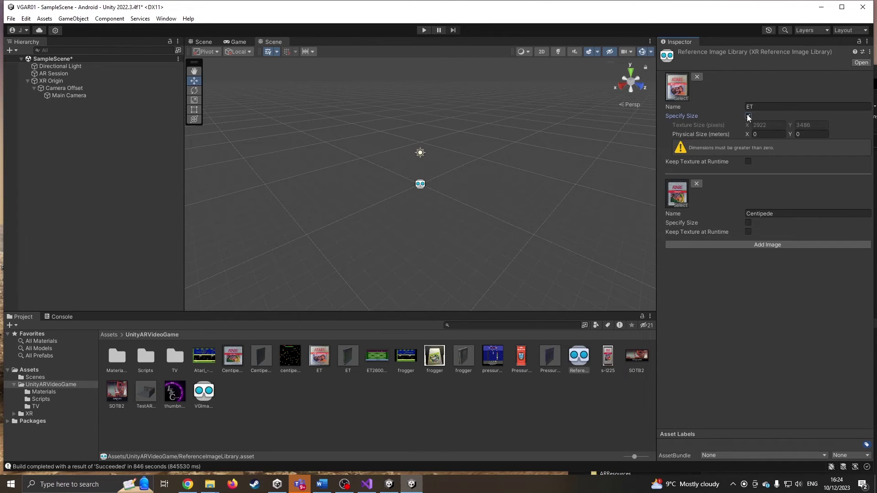
{"action": "left_click", "coordinate": [768, 134]}
{"action": "left_click", "coordinate": [803, 134]}
{"action": "left_click", "coordinate": [749, 136]}
- Remove the ET and Centipede entries and delete the ReferenceImageLibrary asset
{"action": "left_click", "coordinate": [698, 78]}
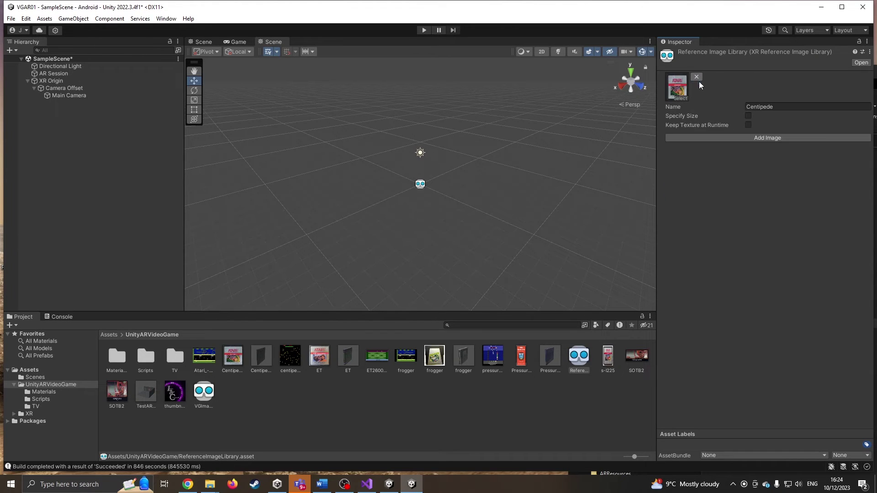
{"action": "left_click", "coordinate": [696, 77]}
{"action": "left_click", "coordinate": [574, 369]}
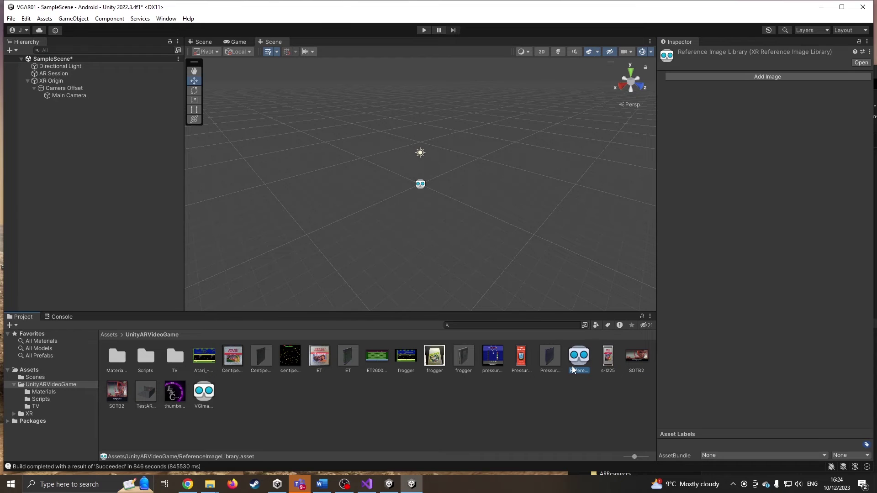
{"action": "key", "text": "Delete"}
{"action": "left_click", "coordinate": [466, 261]}
- Assign VGImages as XR Origin's Serialized Library, then collapse its component panels
{"action": "left_click", "coordinate": [51, 80]}
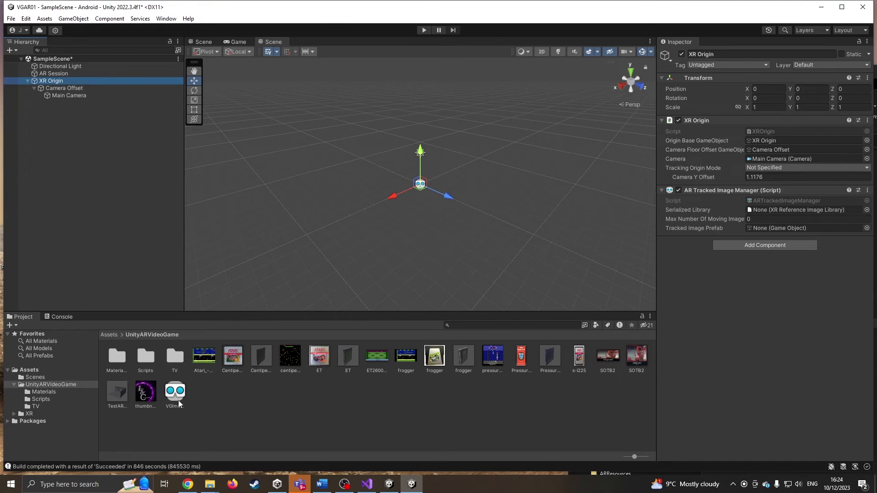
{"action": "left_click_drag", "start_coordinate": [178, 402], "coordinate": [763, 211]}
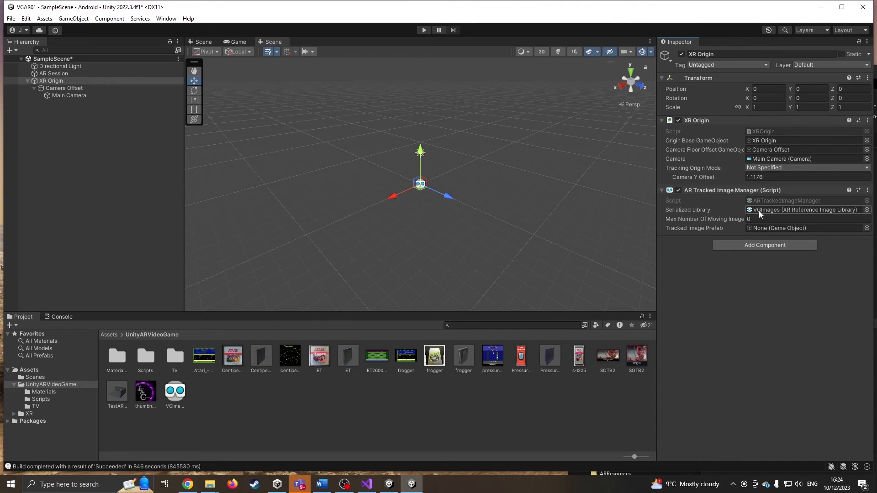
{"action": "left_click", "coordinate": [175, 394]}
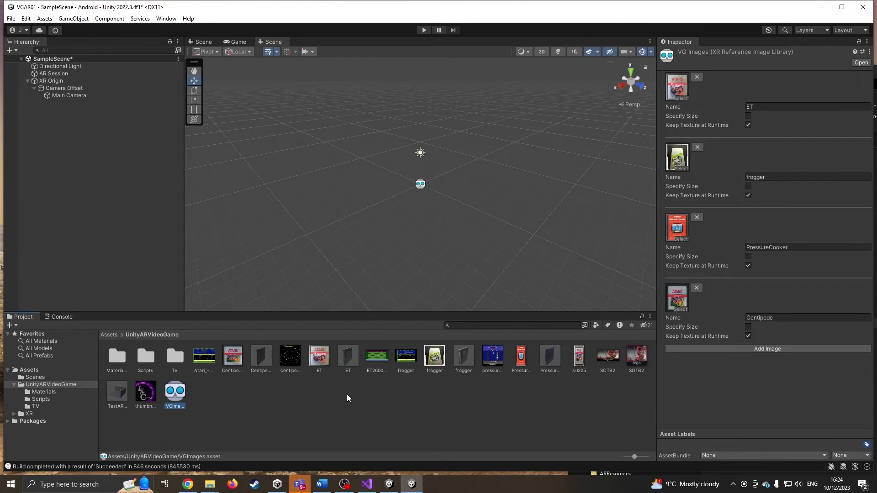
{"action": "left_click", "coordinate": [87, 81]}
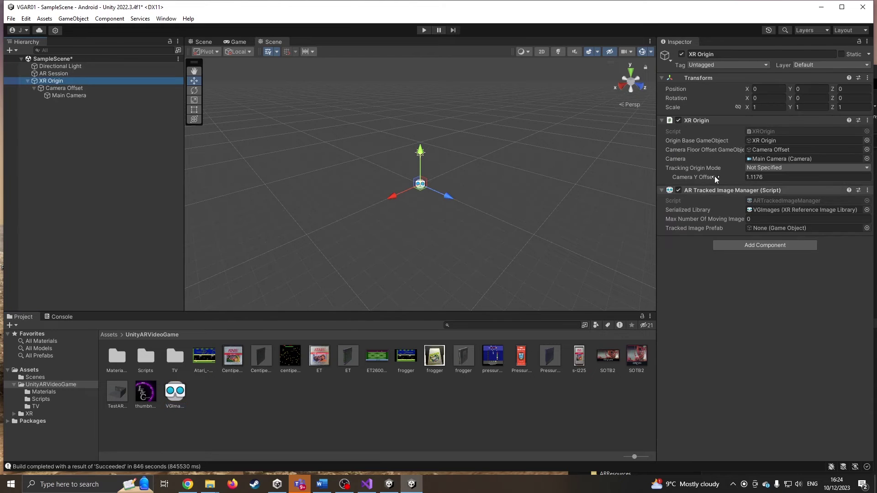
{"action": "left_click", "coordinate": [662, 120]}
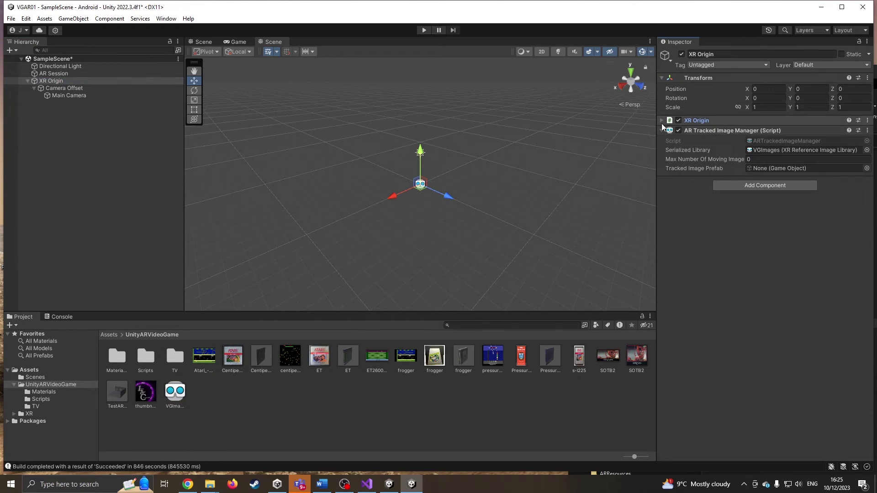
{"action": "left_click", "coordinate": [662, 131]}
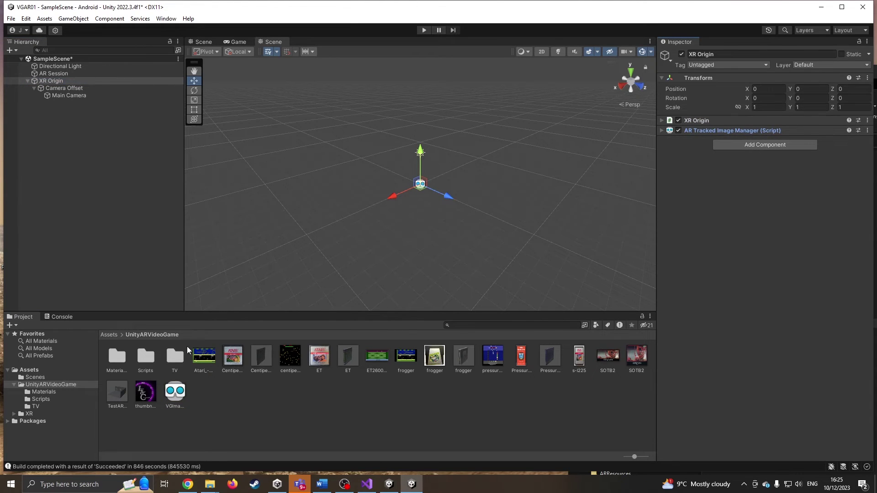
- Drag the ImageTracker script from Scripts onto XR Origin and expand its Ar Prefabs list
{"action": "double_click", "coordinate": [146, 360]}
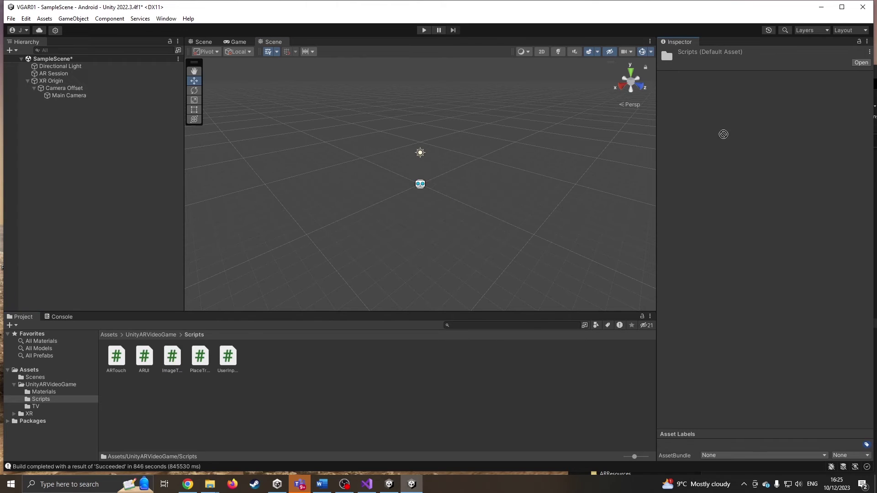
{"action": "left_click", "coordinate": [69, 81]}
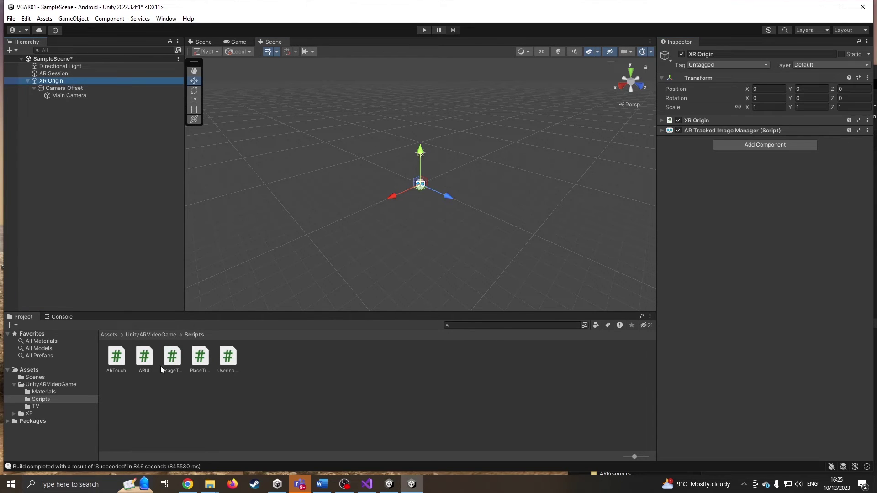
{"action": "left_click_drag", "start_coordinate": [161, 366], "coordinate": [750, 155]}
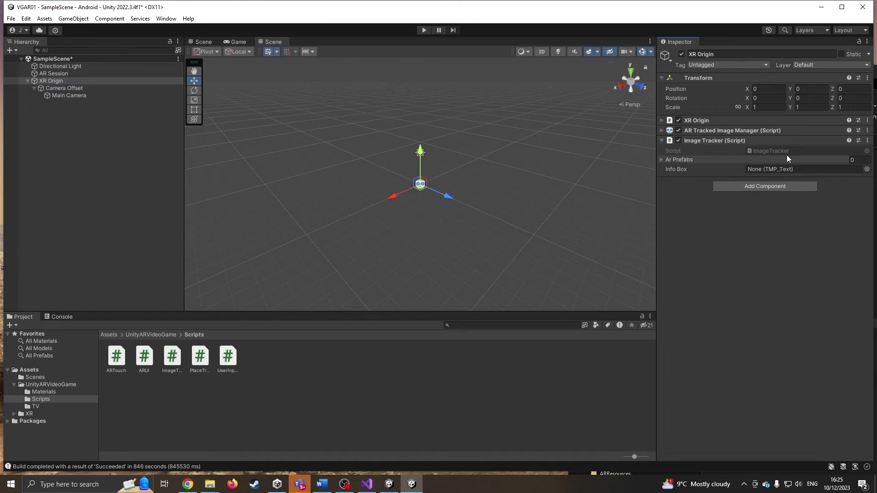
{"action": "left_click", "coordinate": [662, 158]}
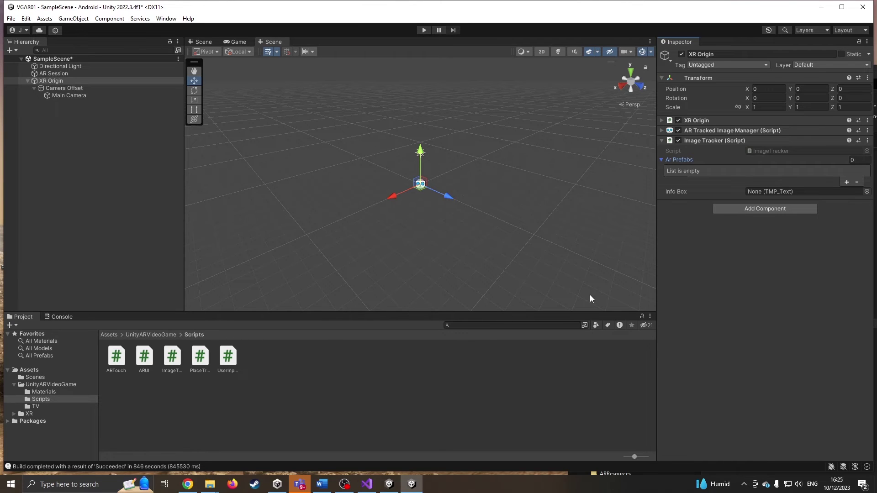
- Add four Ar Prefabs slots and fill them with Centipede, ET, frogger, PressureCooker prefabs
{"action": "left_click", "coordinate": [846, 182]}
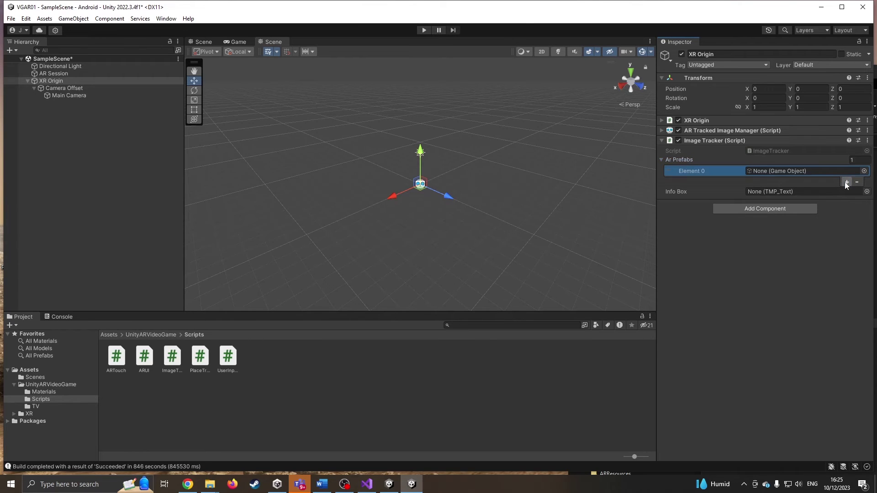
{"action": "left_click", "coordinate": [846, 182]}
{"action": "left_click", "coordinate": [846, 192]}
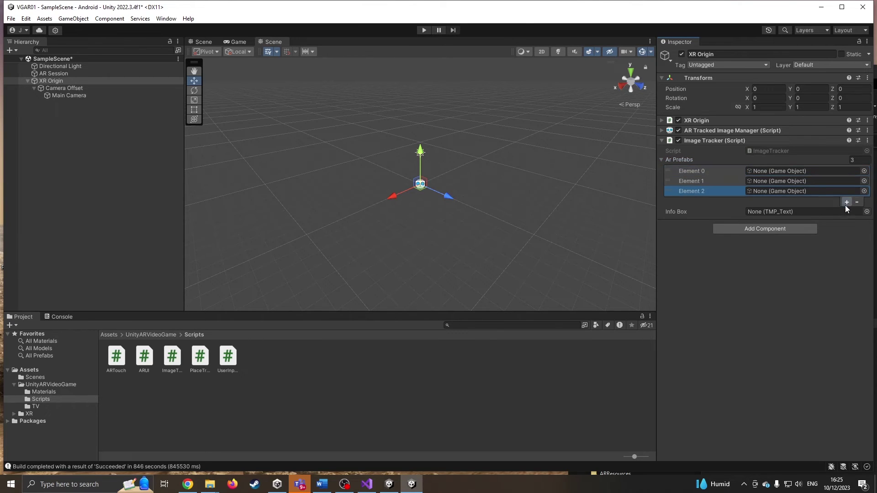
{"action": "left_click", "coordinate": [846, 202]}
{"action": "left_click", "coordinate": [155, 335]}
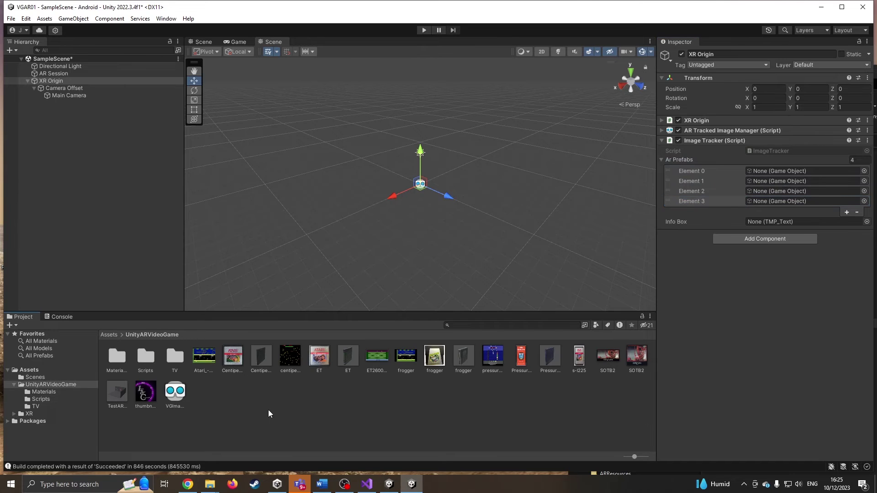
{"action": "left_click_drag", "start_coordinate": [259, 363], "coordinate": [779, 171]}
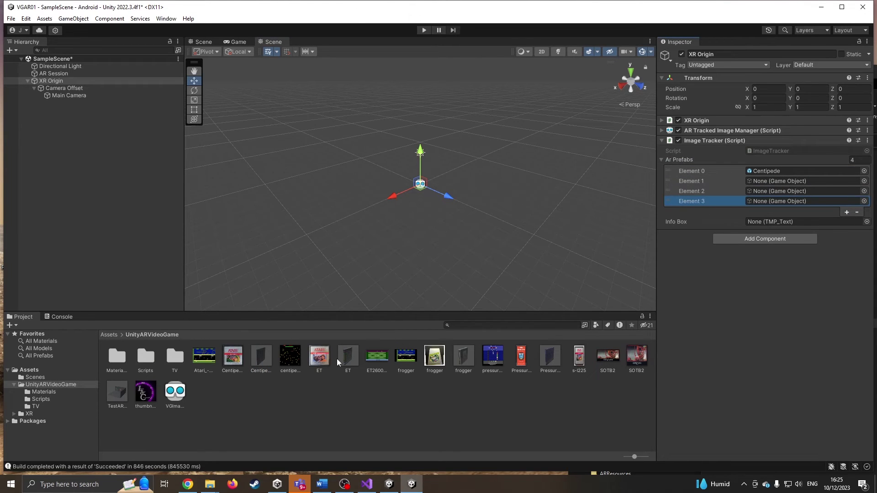
{"action": "left_click_drag", "start_coordinate": [347, 358], "coordinate": [793, 188]}
{"action": "left_click_drag", "start_coordinate": [463, 357], "coordinate": [797, 195]}
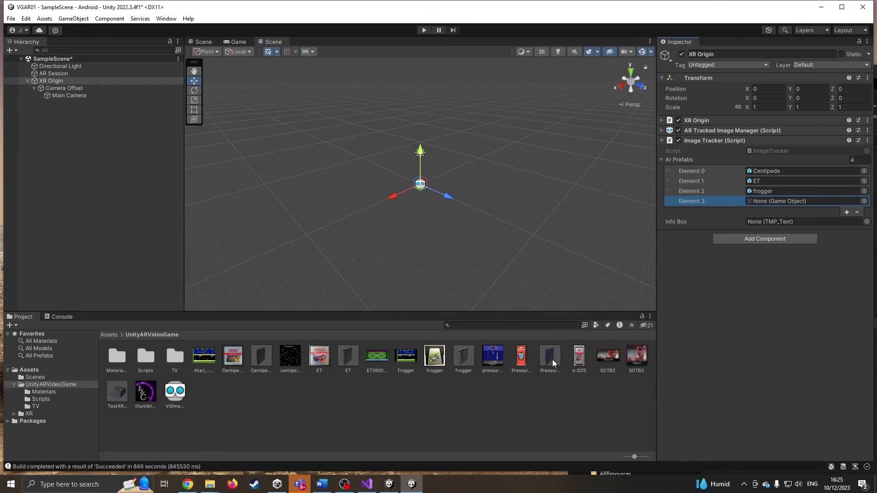
{"action": "left_click_drag", "start_coordinate": [552, 363], "coordinate": [776, 201]}
{"action": "left_click", "coordinate": [180, 395]}
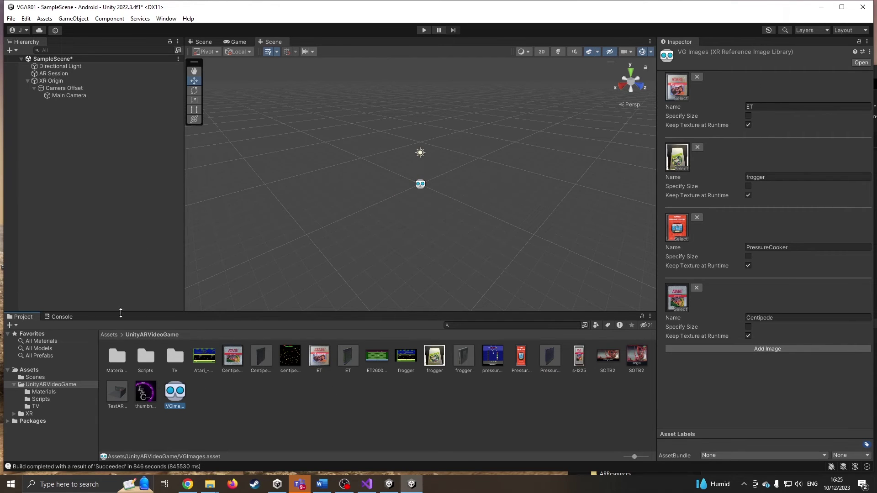
{"action": "left_click", "coordinate": [69, 81]}
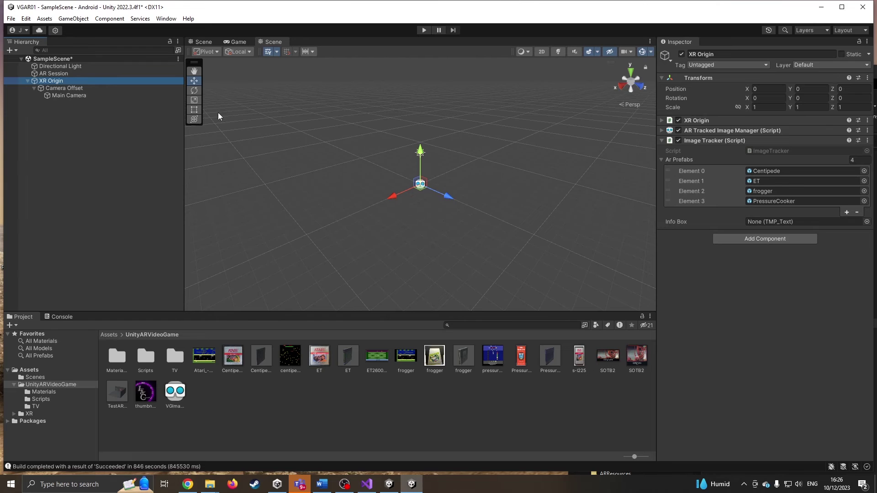
- Add a UI Canvas to the scene, keeping the name Canvas
{"action": "left_click", "coordinate": [52, 128]}
{"action": "right_click", "coordinate": [52, 128]}
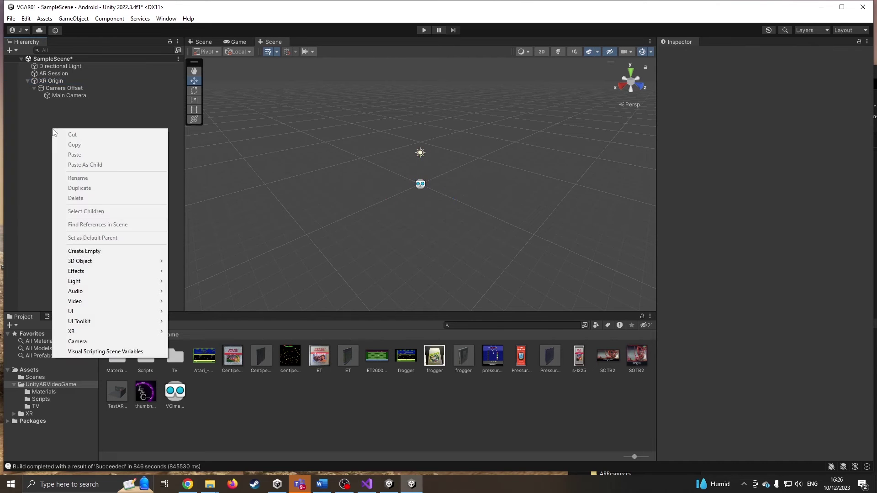
{"action": "mouse_move", "coordinate": [111, 311]}
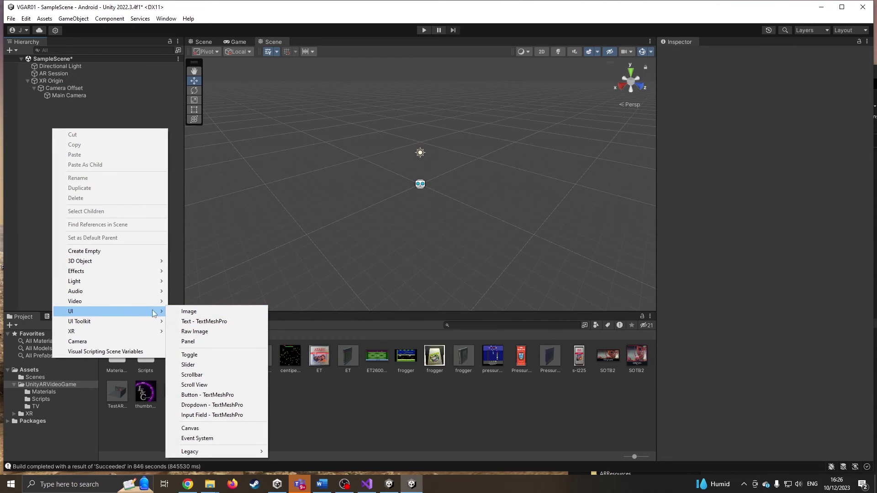
{"action": "left_click", "coordinate": [216, 428]}
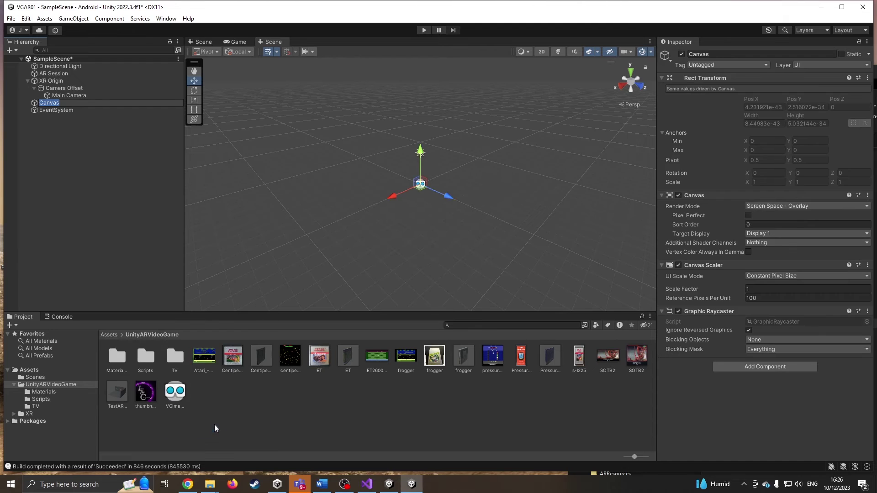
{"action": "left_click", "coordinate": [74, 95]}
{"action": "left_click", "coordinate": [67, 103]}
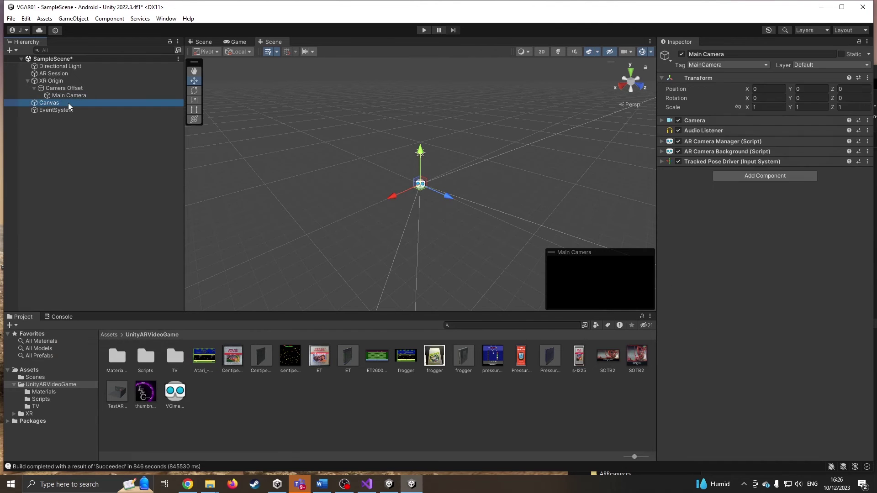
- Add a Text - TextMeshPro child under the Canvas and frame the Canvas
{"action": "right_click", "coordinate": [70, 103]}
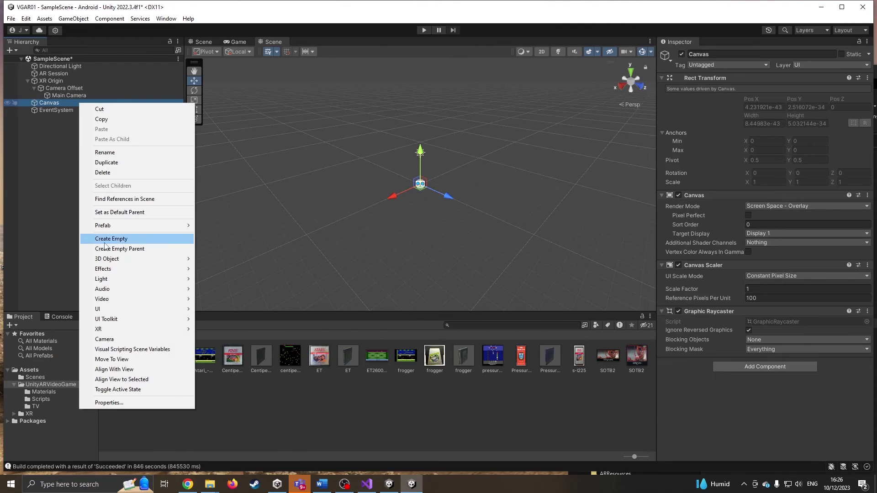
{"action": "mouse_move", "coordinate": [149, 308]}
{"action": "left_click", "coordinate": [231, 318]}
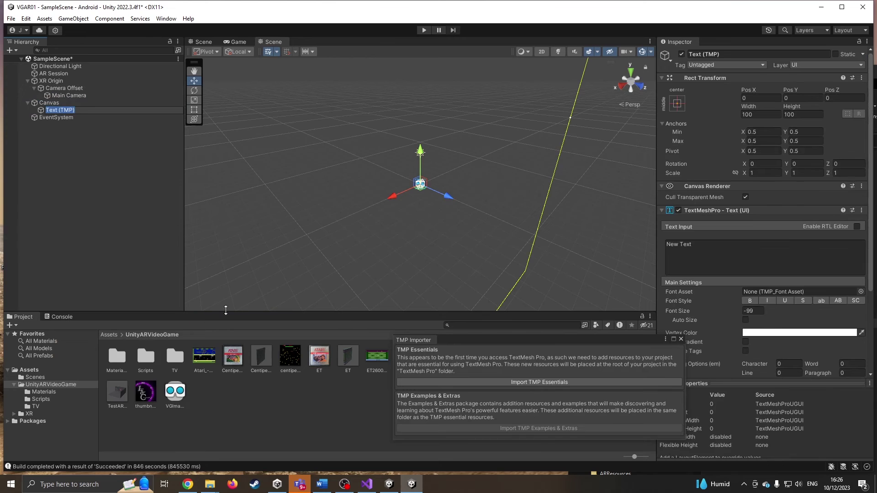
{"action": "left_click", "coordinate": [63, 103]}
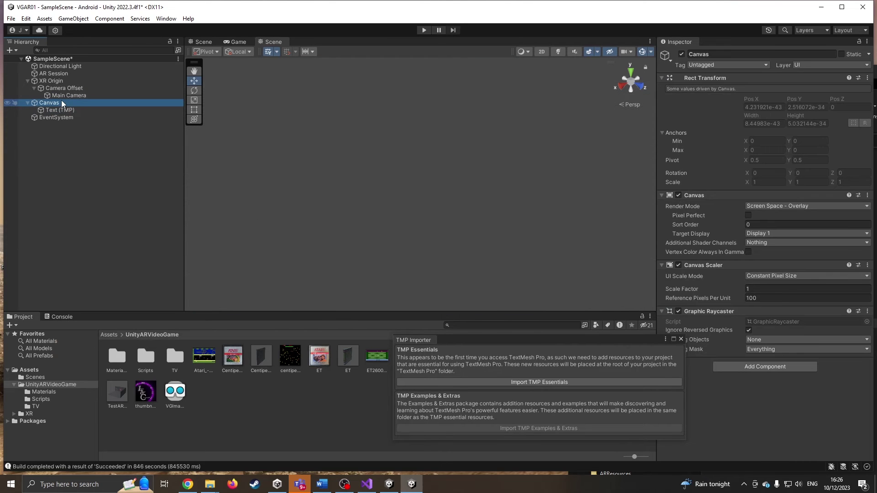
{"action": "double_click", "coordinate": [62, 104]}
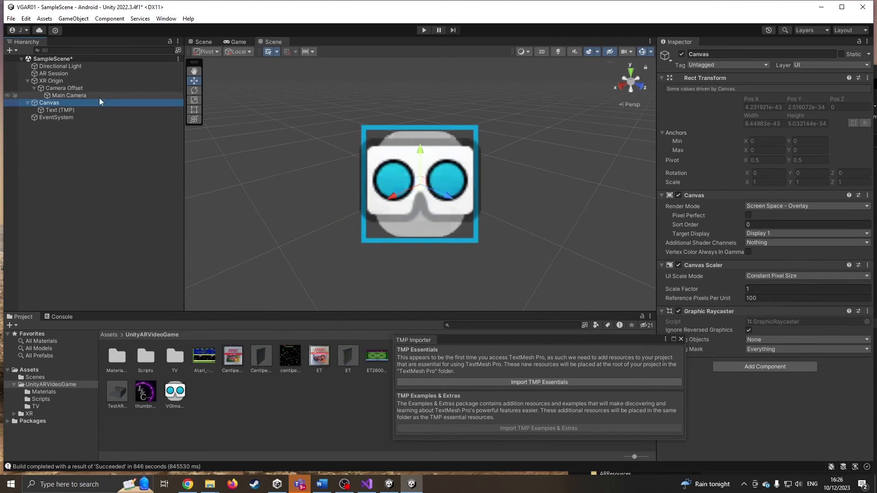
- Frame the Text (TMP) object and start replacing New Text with Title
{"action": "left_click", "coordinate": [58, 111]}
{"action": "scroll", "coordinate": [325, 194], "scroll_direction": "up", "scroll_amount": 3}
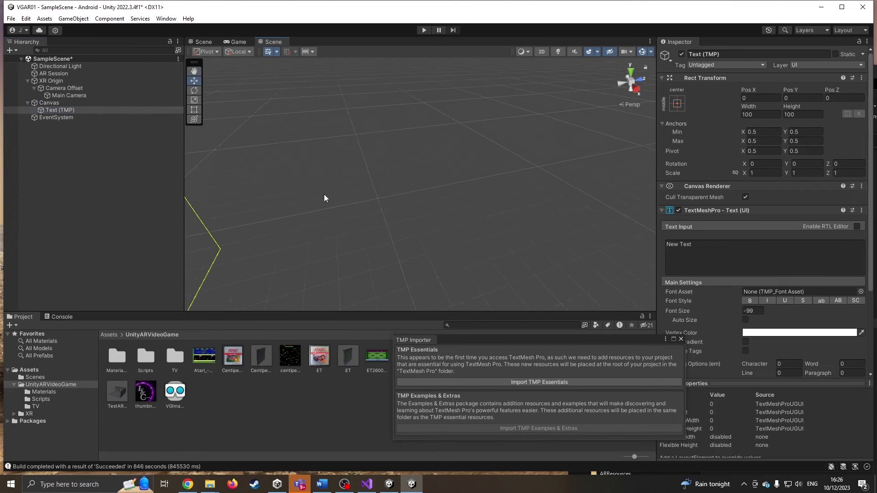
{"action": "middle_click_drag", "start_coordinate": [324, 193], "coordinate": [450, 165]}
{"action": "mouse_move", "coordinate": [450, 165]}
{"action": "left_mouse_down", "text": "alt"}
{"action": "mouse_move", "coordinate": [369, 171]}
{"action": "mouse_move", "coordinate": [437, 171]}
{"action": "left_mouse_up", "text": "alt"}
{"action": "key", "text": "f"}
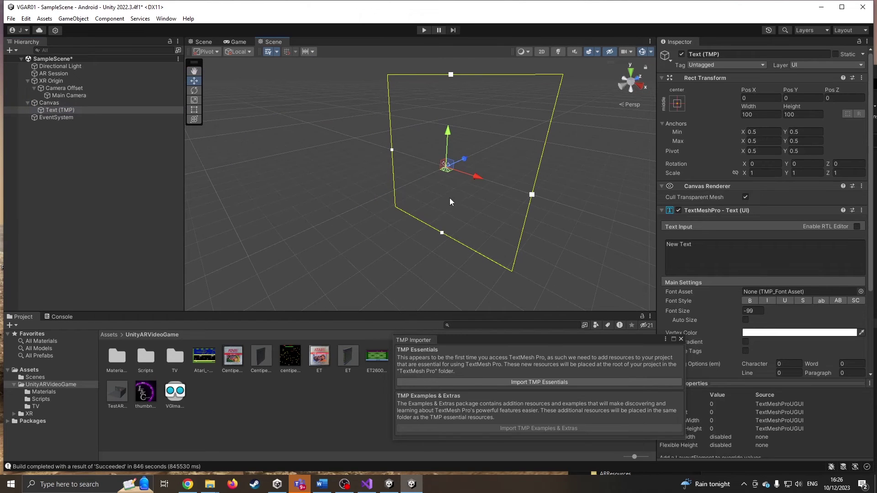
{"action": "left_click", "coordinate": [62, 104]}
{"action": "left_click", "coordinate": [63, 108]}
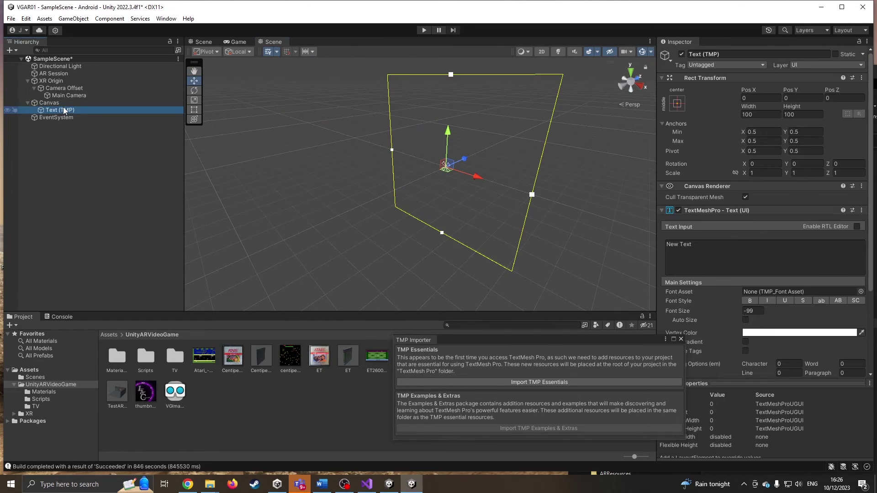
{"action": "double_click", "coordinate": [710, 247]}
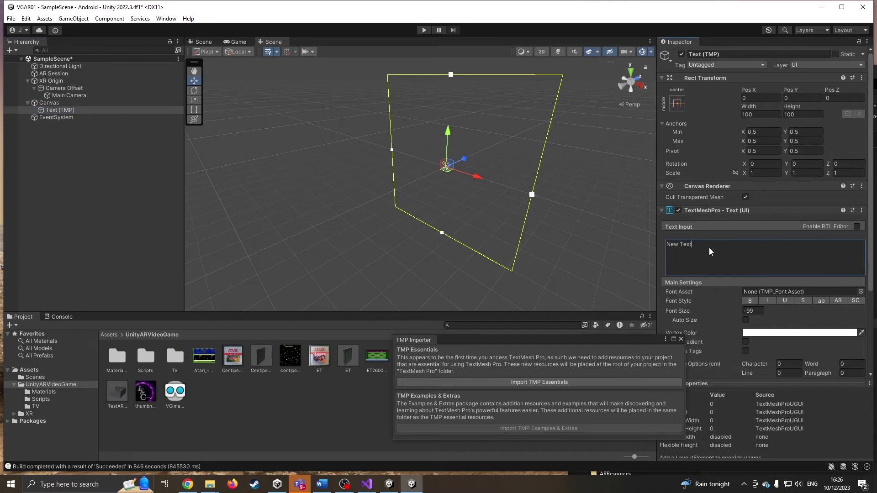
{"action": "type", "text": "Title"}
- Import TMP Essentials, then drag Text (TMP) into the Image Tracker's Info Box field
{"action": "left_click", "coordinate": [543, 382]}
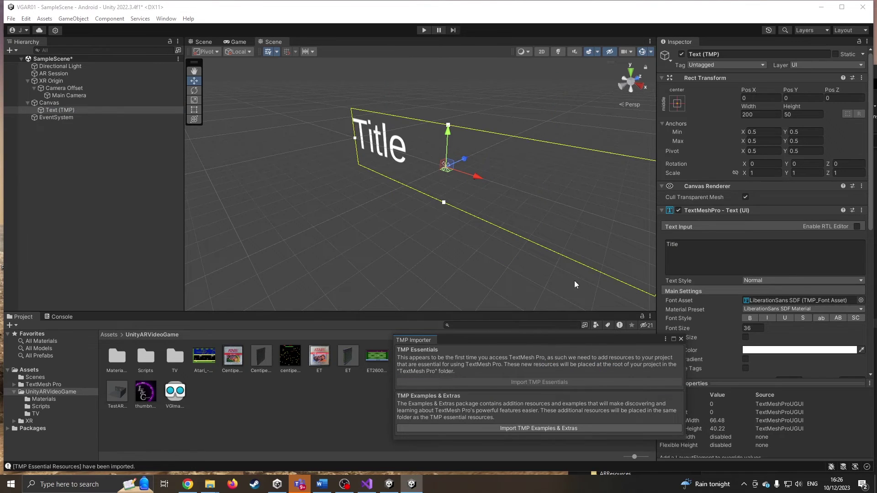
{"action": "key", "text": "f"}
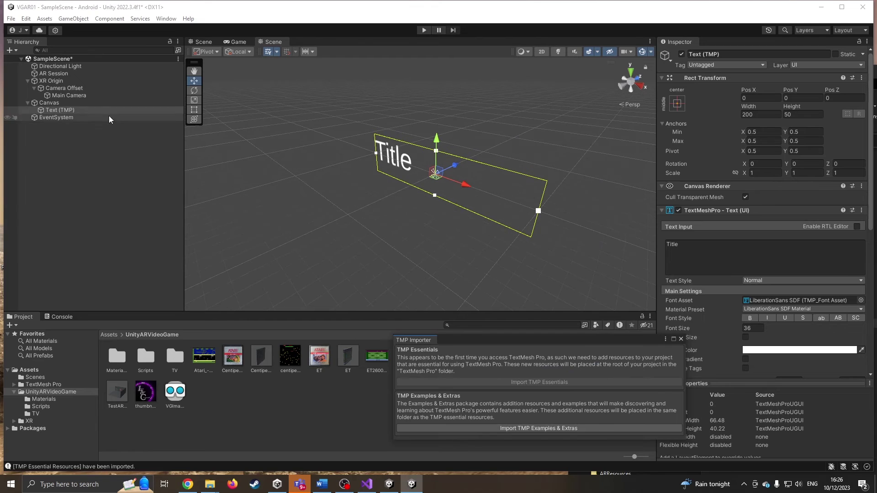
{"action": "left_click", "coordinate": [100, 103]}
{"action": "double_click", "coordinate": [77, 110]}
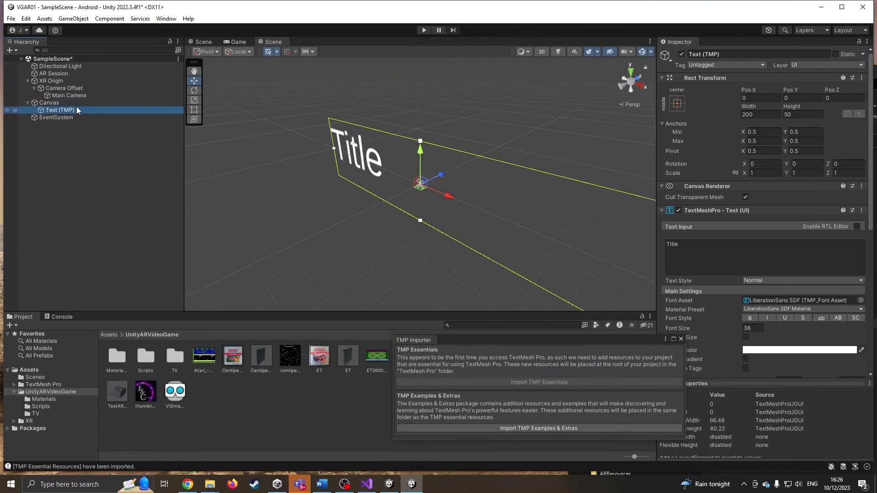
{"action": "left_click", "coordinate": [51, 81]}
{"action": "left_click_drag", "start_coordinate": [59, 112], "coordinate": [773, 227]}
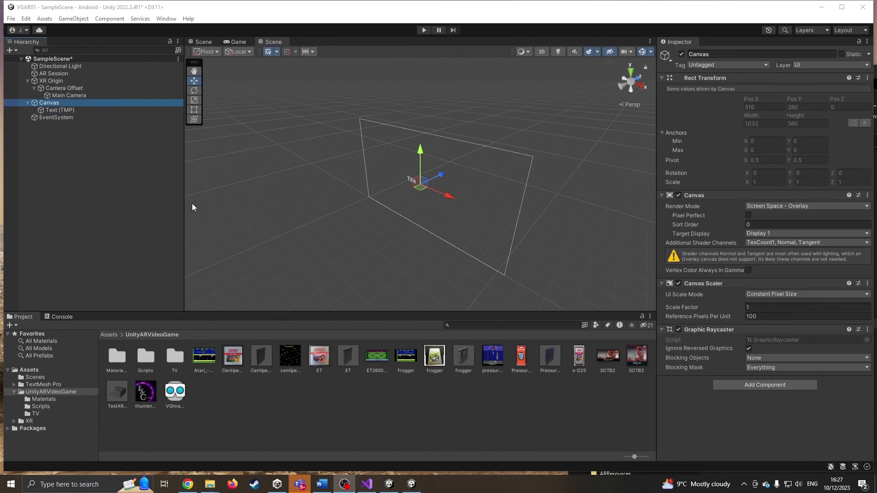
{"action": "left_click", "coordinate": [424, 30]}
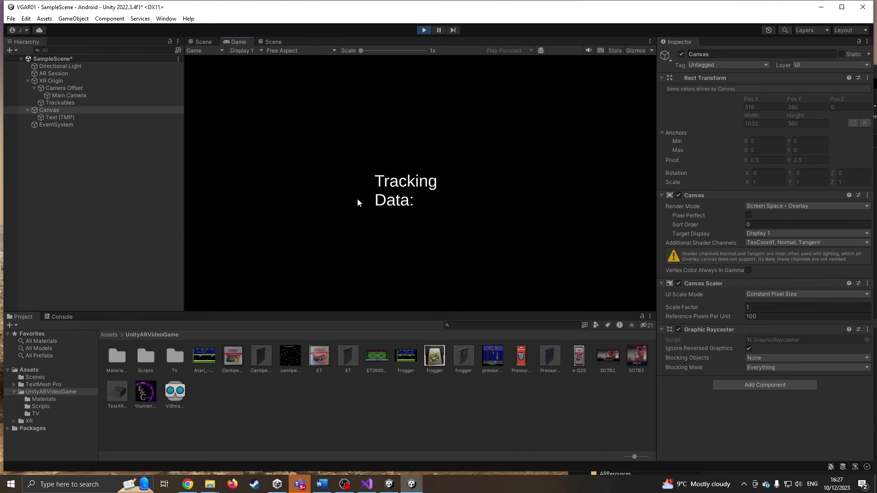
{"action": "left_click", "coordinate": [62, 317]}
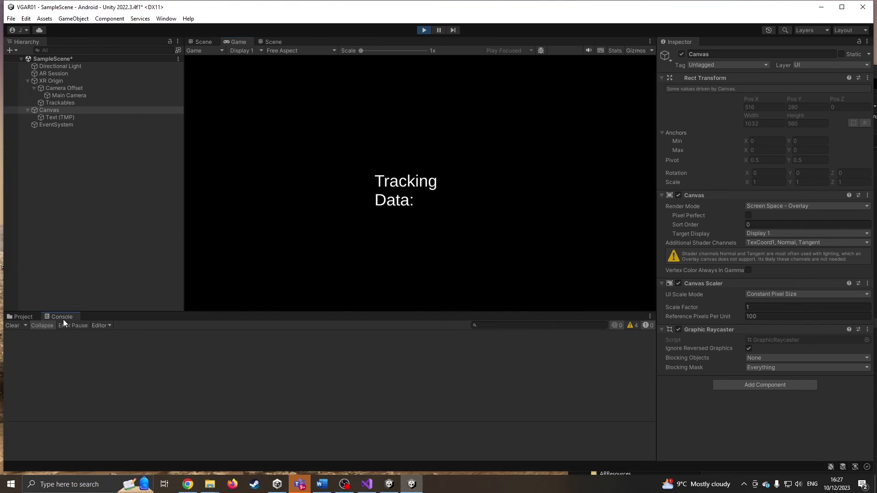
{"action": "left_click", "coordinate": [22, 317]}
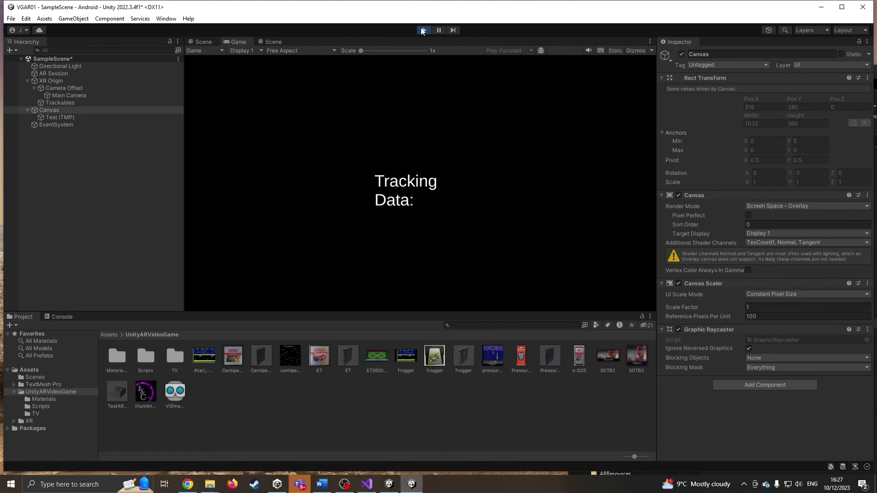
{"action": "left_click", "coordinate": [424, 30]}
{"action": "double_click", "coordinate": [49, 102]}
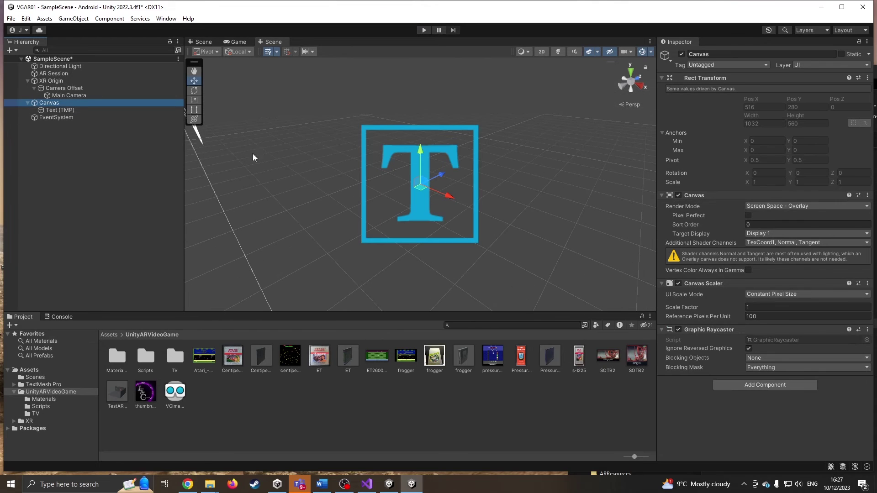
{"action": "double_click", "coordinate": [69, 101]}
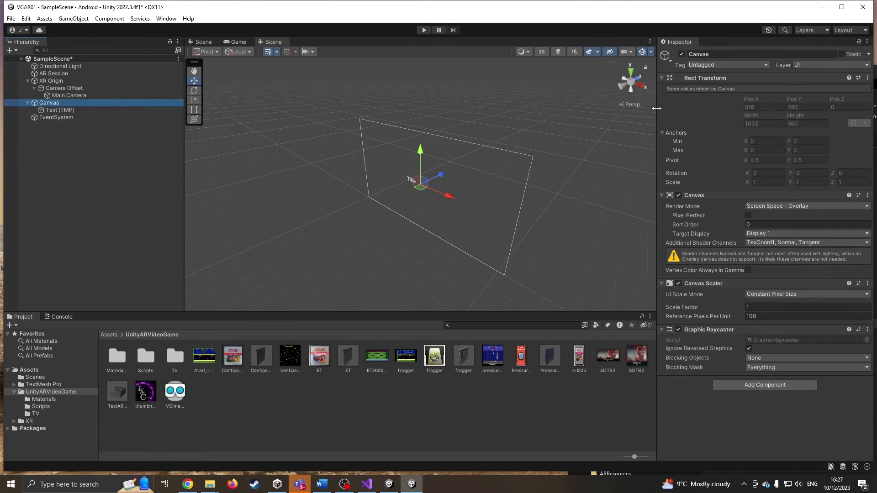
- Anchor the Title Text (TMP) to the Canvas's top-left corner at Pos X 132, Pos Y -60
{"action": "left_click", "coordinate": [623, 89]}
{"action": "left_click", "coordinate": [76, 111]}
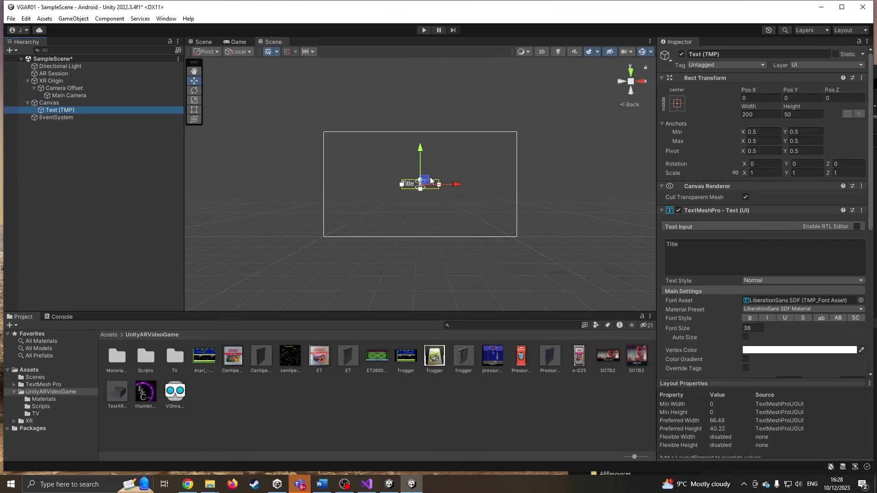
{"action": "left_click_drag", "start_coordinate": [431, 180], "coordinate": [359, 139]}
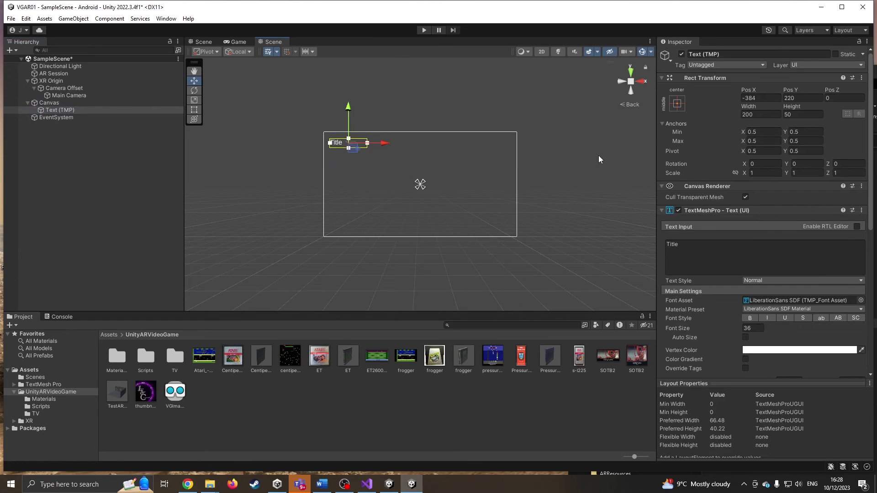
{"action": "left_click", "coordinate": [676, 104]}
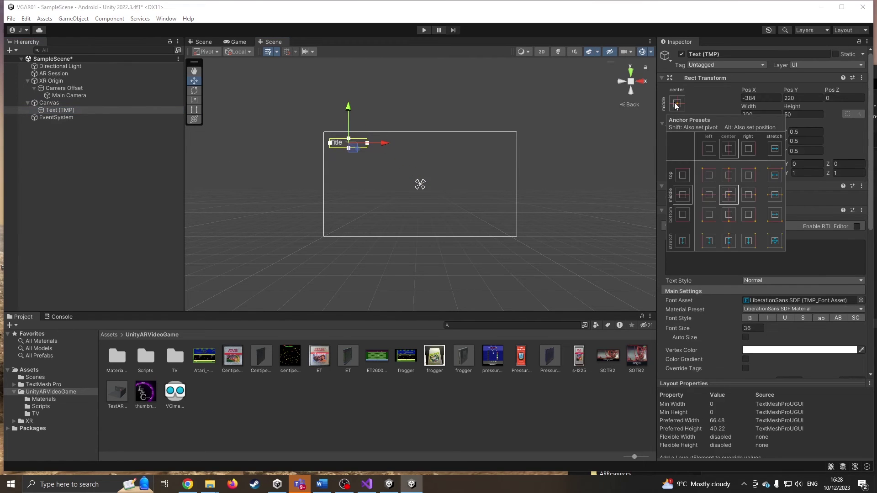
{"action": "left_click", "coordinate": [708, 175]}
{"action": "left_click_drag", "start_coordinate": [184, 170], "coordinate": [129, 170]}
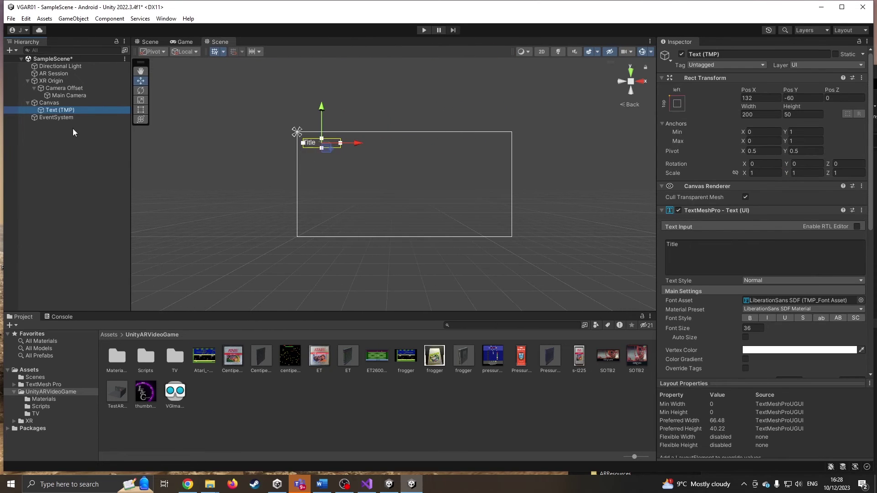
{"action": "left_click", "coordinate": [54, 103]}
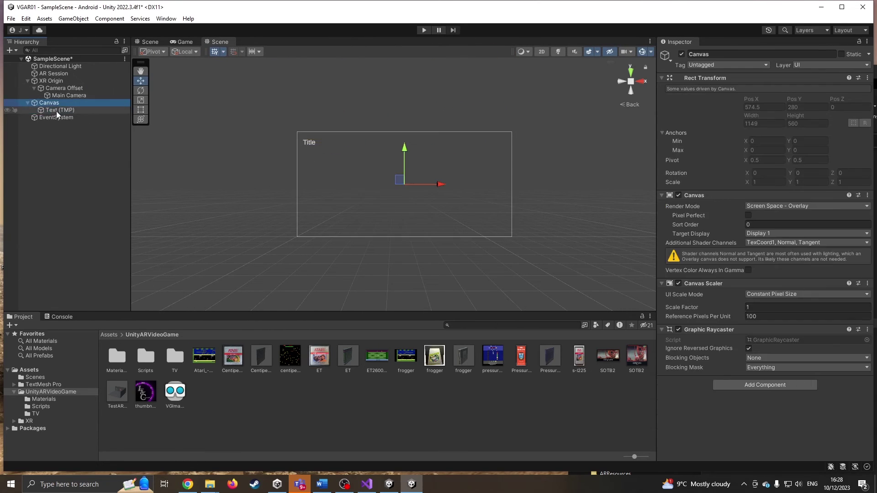
{"action": "left_click", "coordinate": [57, 110]}
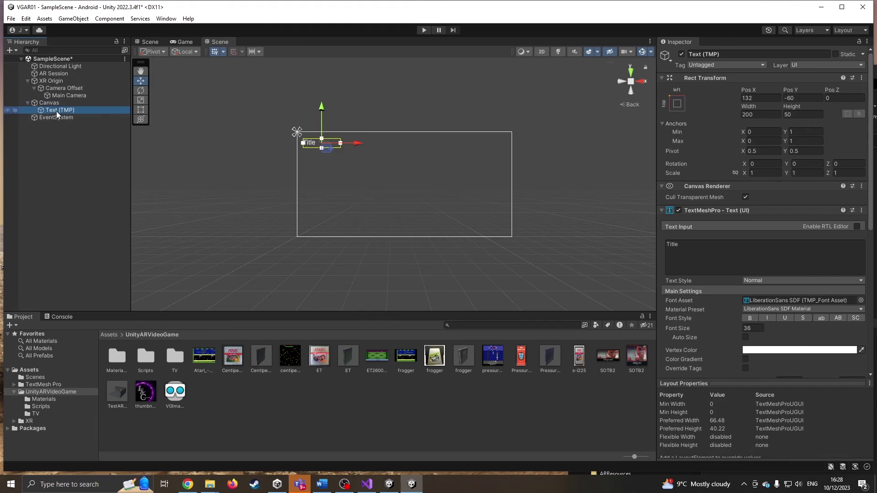
- Frame XR Origin, check that its Transform position is 0,0,0, and orbit to an angled view
{"action": "double_click", "coordinate": [57, 81]}
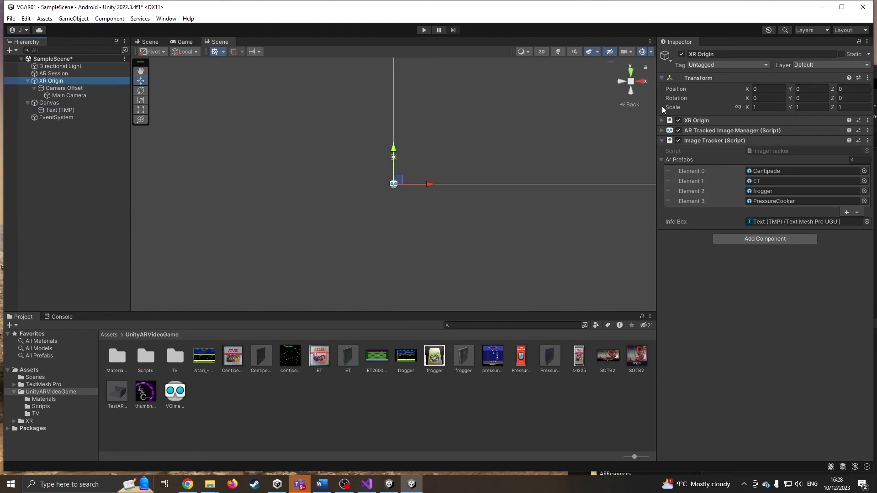
{"action": "left_click", "coordinate": [769, 89]}
{"action": "left_click", "coordinate": [797, 89]}
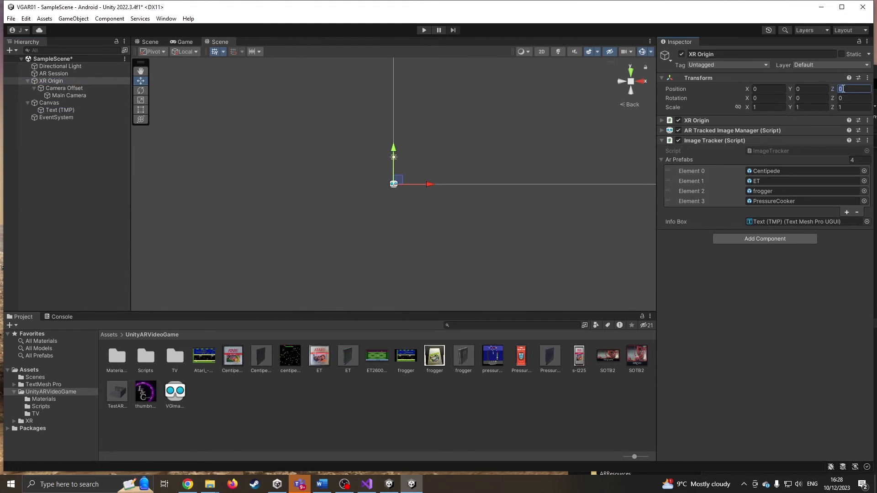
{"action": "left_click_drag", "start_coordinate": [510, 127], "coordinate": [356, 178], "text": "alt"}
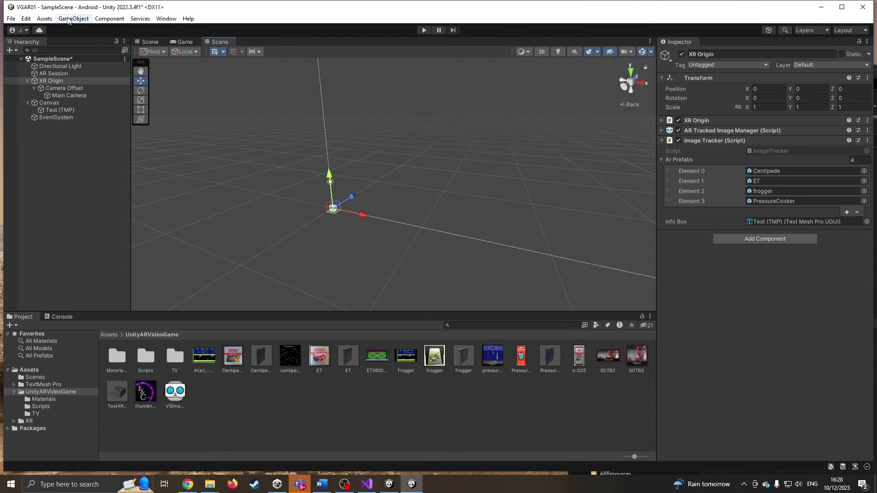
- In Build Settings, set the Run Device to the Samsung SM N975F phone
{"action": "left_click", "coordinate": [10, 18]}
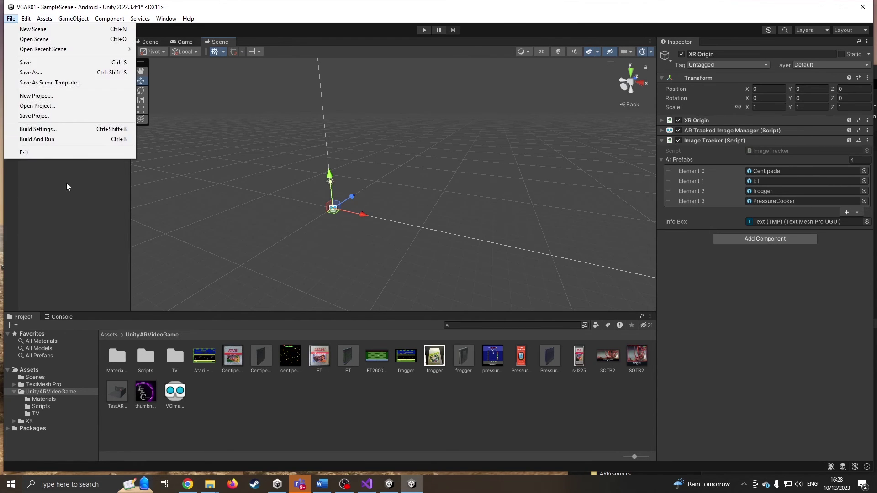
{"action": "left_click", "coordinate": [66, 127]}
{"action": "left_click", "coordinate": [478, 216]}
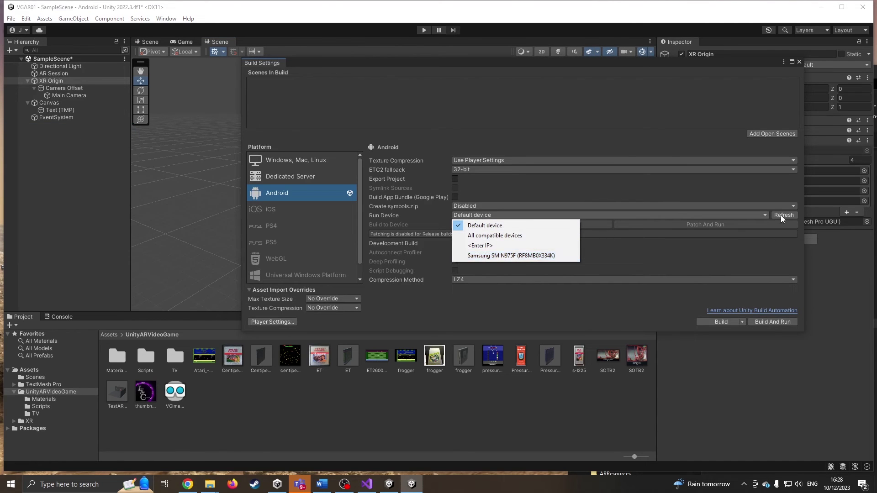
{"action": "left_click", "coordinate": [529, 257]}
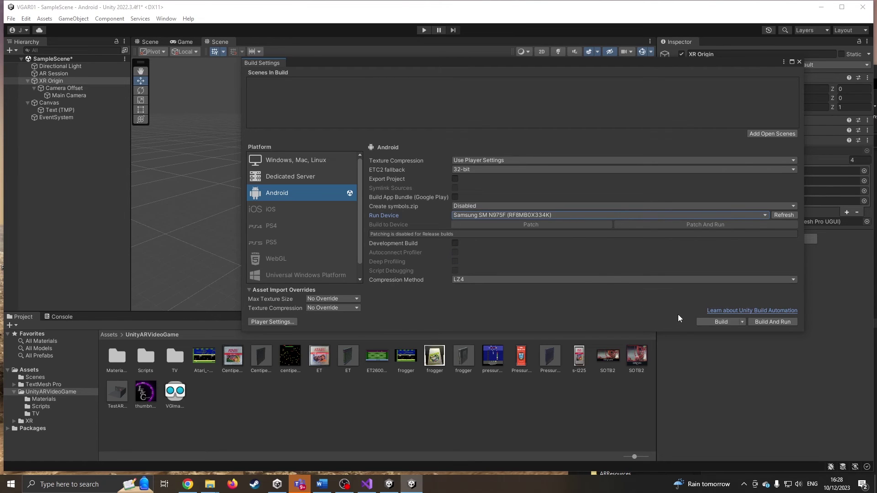
- Build and run as VGAr01.apk, overwriting the existing file and saving the modified scene
{"action": "left_click", "coordinate": [772, 322]}
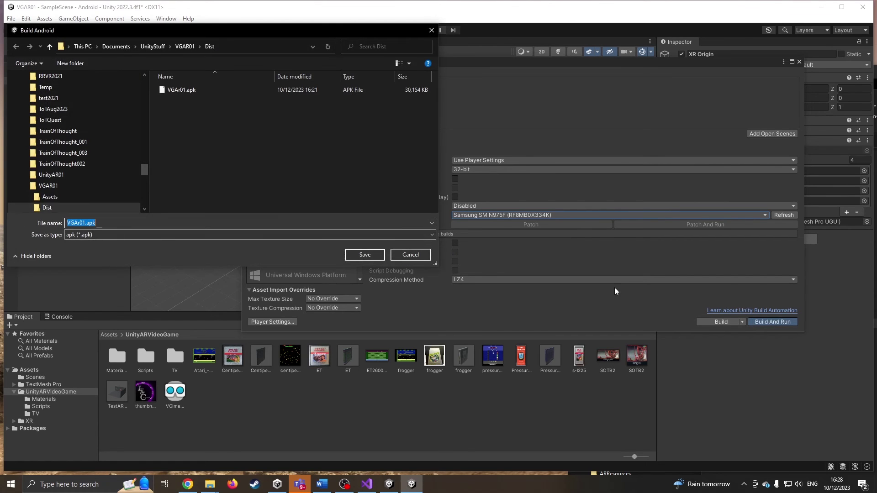
{"action": "left_click", "coordinate": [365, 255]}
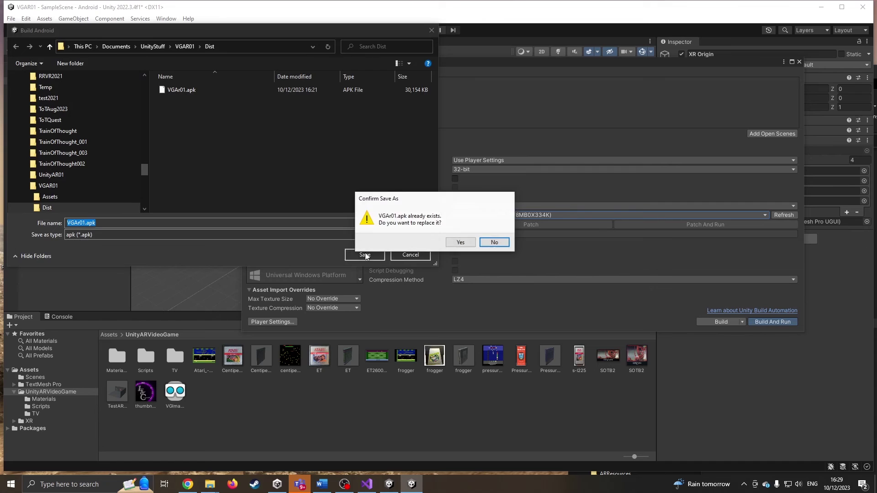
{"action": "left_click", "coordinate": [455, 243]}
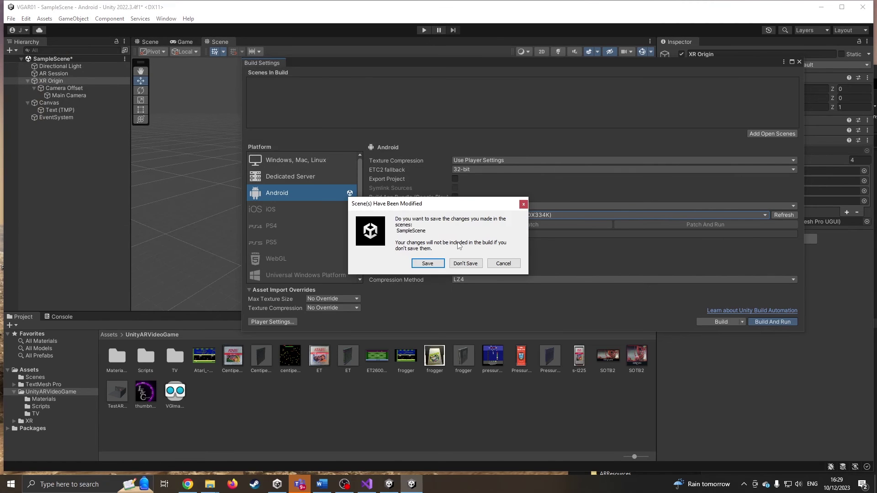
{"action": "left_click", "coordinate": [434, 265]}
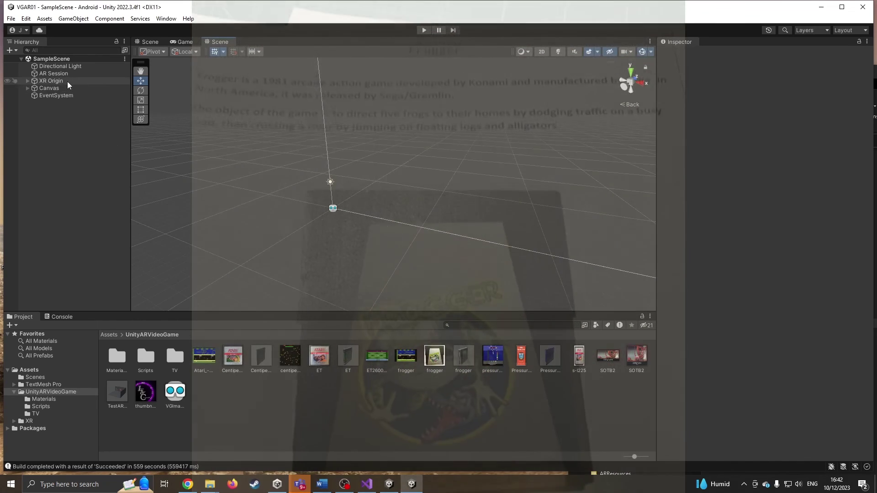
- Open the Scripts folder and scroll through the ARUI script's code preview
{"action": "left_click", "coordinate": [67, 81]}
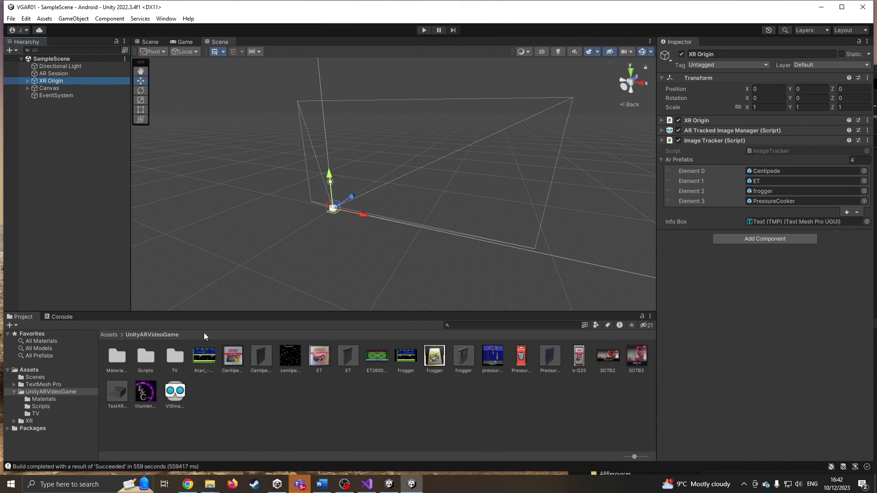
{"action": "double_click", "coordinate": [149, 361]}
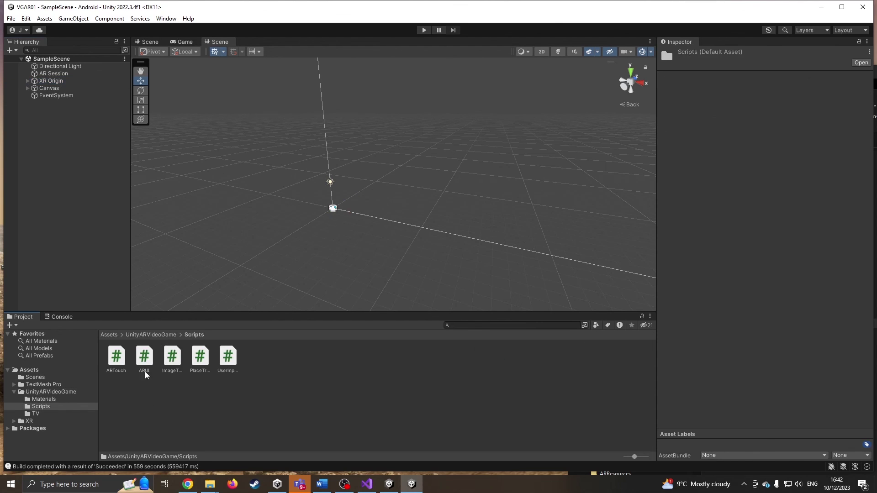
{"action": "left_click", "coordinate": [145, 362]}
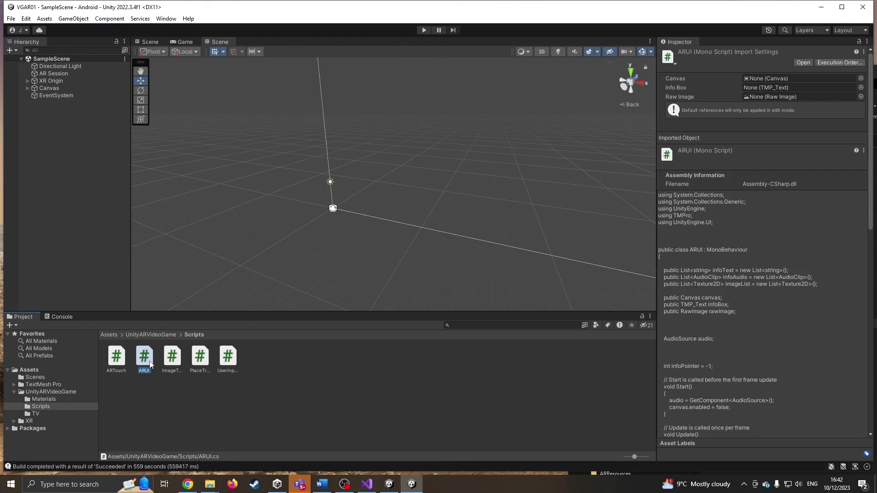
{"action": "scroll", "coordinate": [740, 310], "scroll_direction": "down", "scroll_amount": 3}
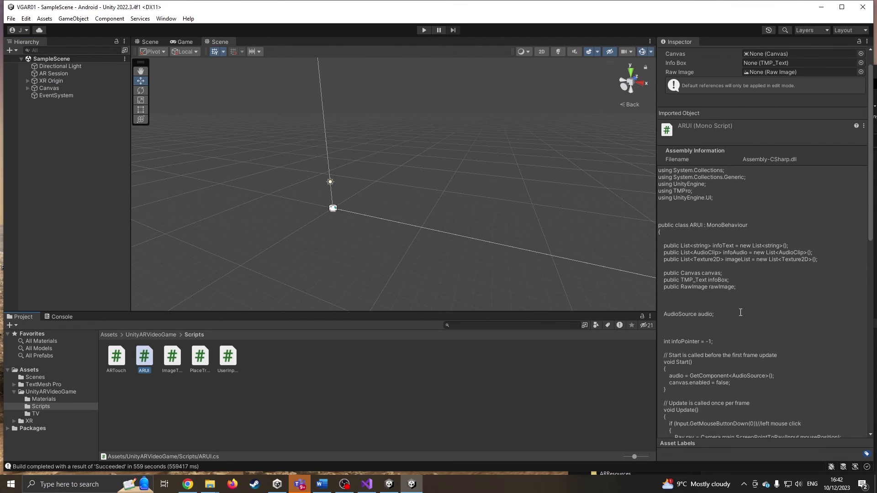
{"action": "scroll", "coordinate": [727, 234], "scroll_direction": "down", "scroll_amount": 10}
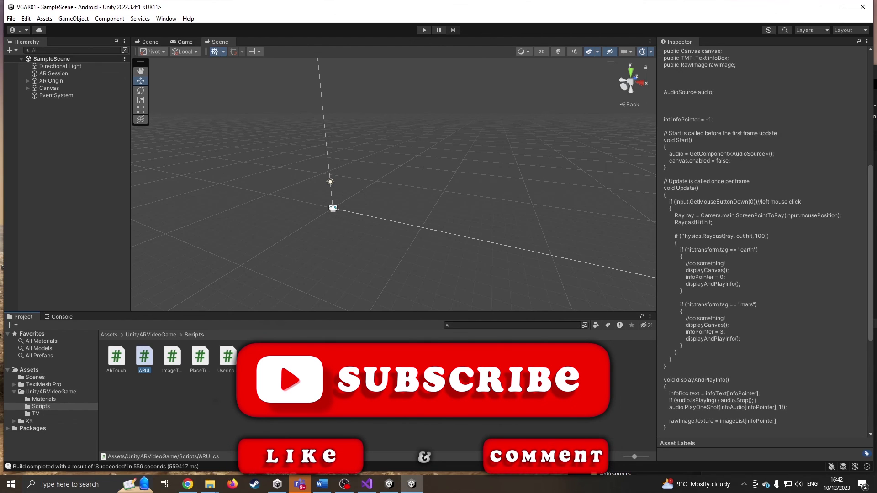
- Pan and rotate the scene, then review XR Origin, Canvas and EventSystem in the Inspector
{"action": "middle_click", "coordinate": [437, 171]}
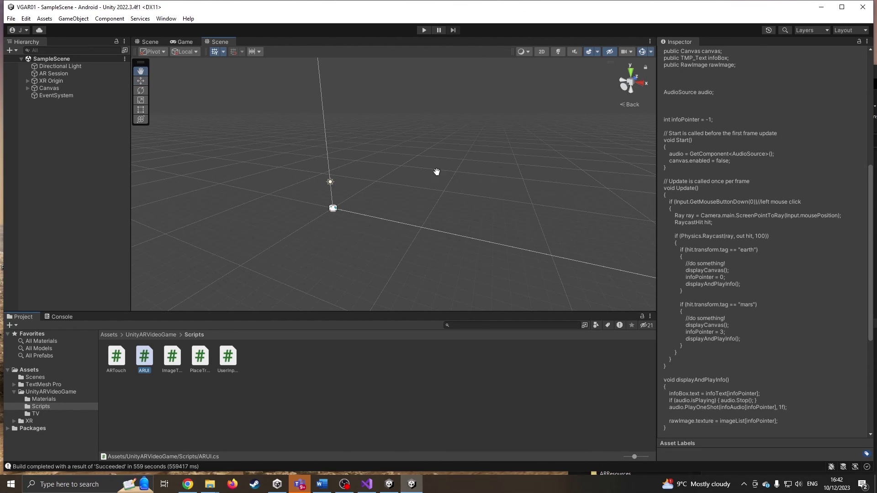
{"action": "middle_click_drag", "start_coordinate": [437, 172], "coordinate": [381, 209]}
{"action": "right_click_drag", "start_coordinate": [384, 222], "coordinate": [350, 179]}
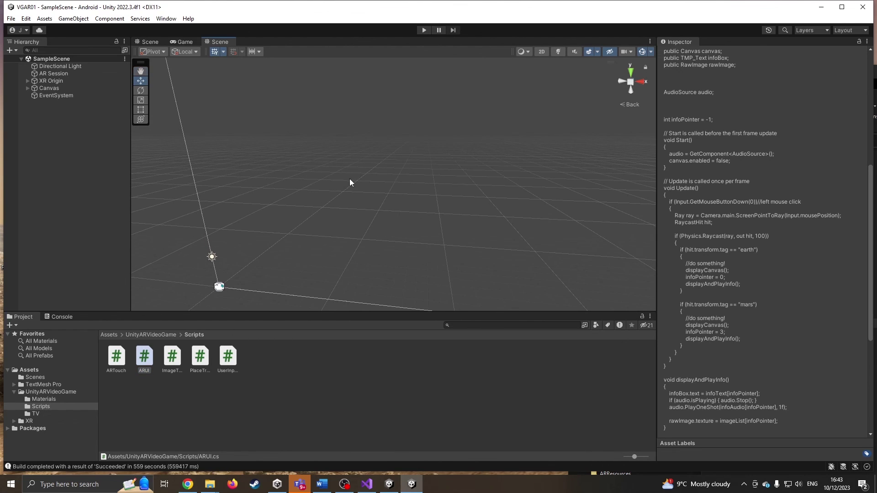
{"action": "left_click", "coordinate": [65, 81]}
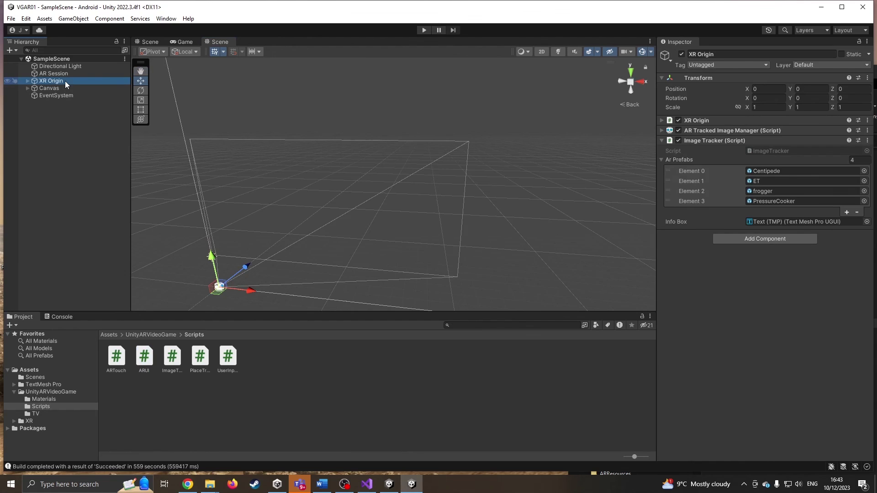
{"action": "left_click", "coordinate": [59, 88]}
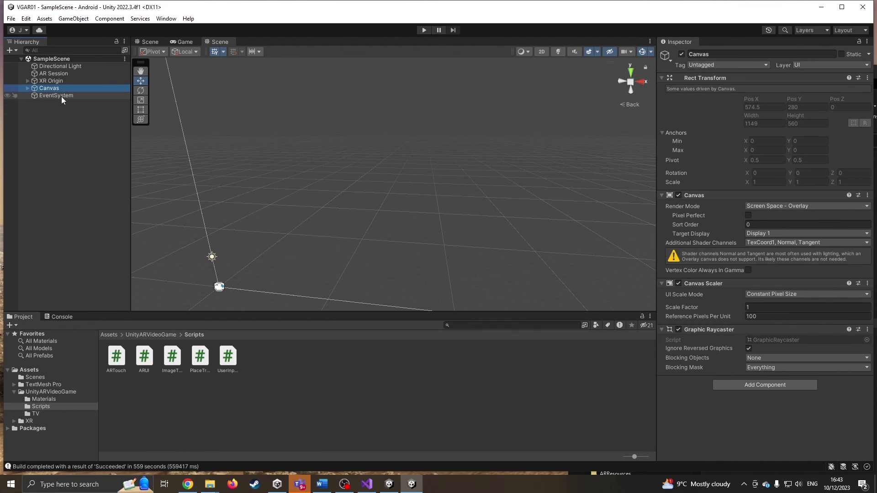
{"action": "left_click", "coordinate": [61, 96]}
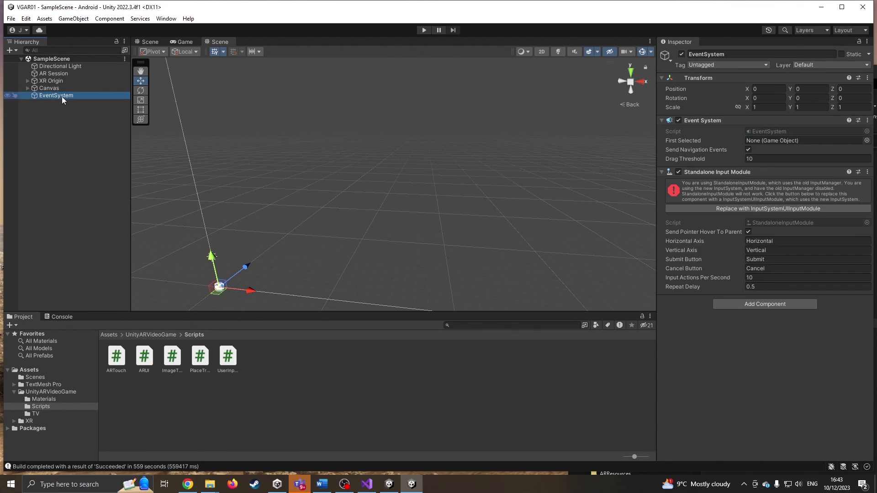
- Open the Player settings from Build Settings and move the window aside
{"action": "left_click", "coordinate": [12, 19]}
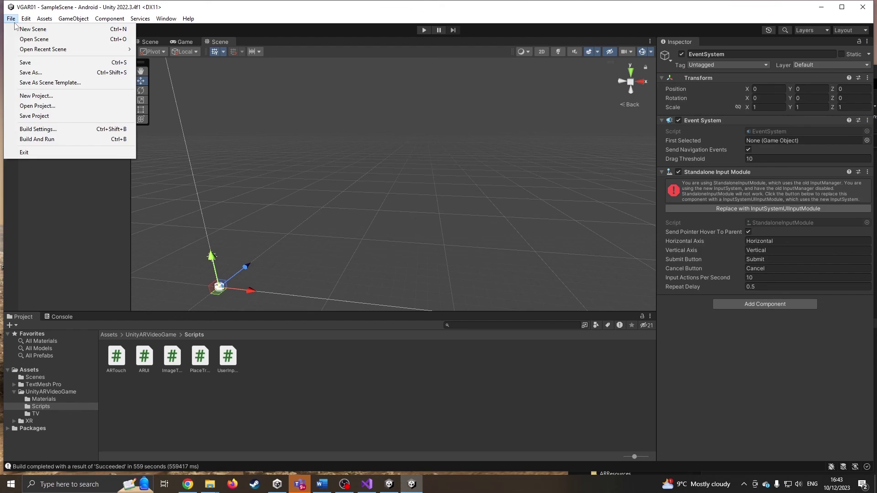
{"action": "left_click", "coordinate": [72, 128]}
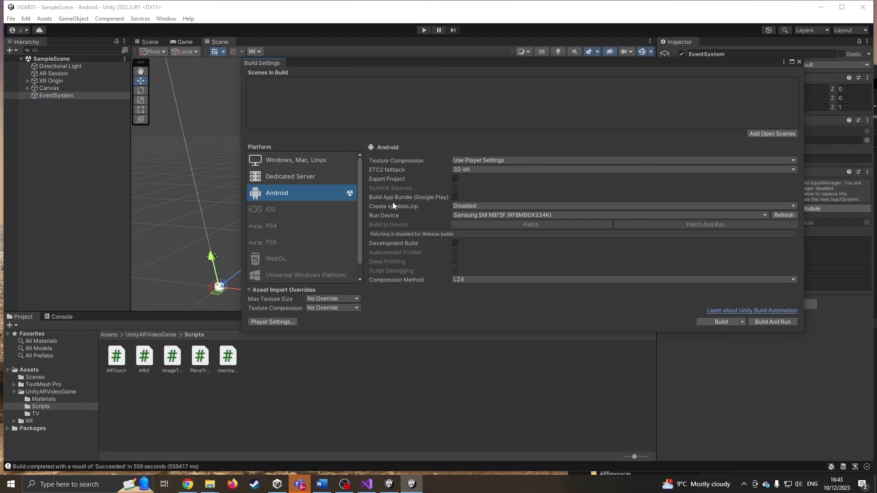
{"action": "left_click", "coordinate": [275, 322]}
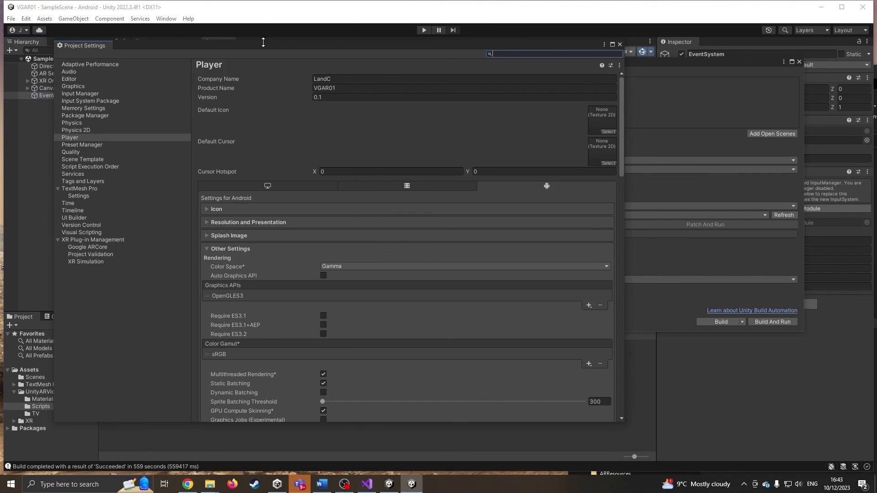
{"action": "left_click_drag", "start_coordinate": [263, 42], "coordinate": [412, 53]}
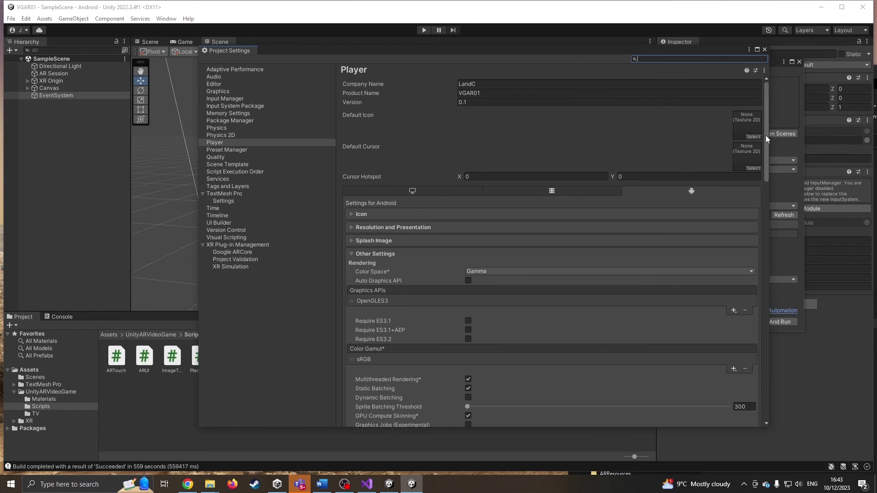
- Set thumbnail01 as the Default Icon and scroll through Other Settings
{"action": "left_click", "coordinate": [754, 137]}
{"action": "scroll", "coordinate": [786, 208], "scroll_direction": "down", "scroll_amount": 3}
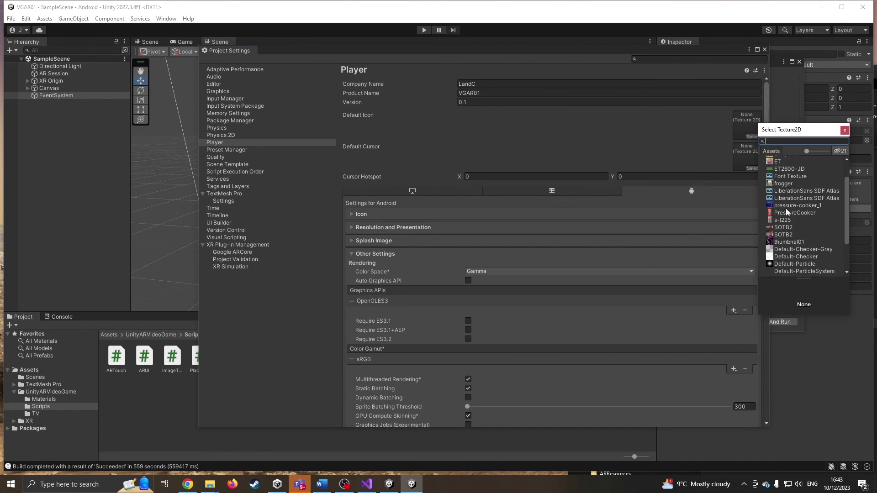
{"action": "left_click", "coordinate": [791, 215]}
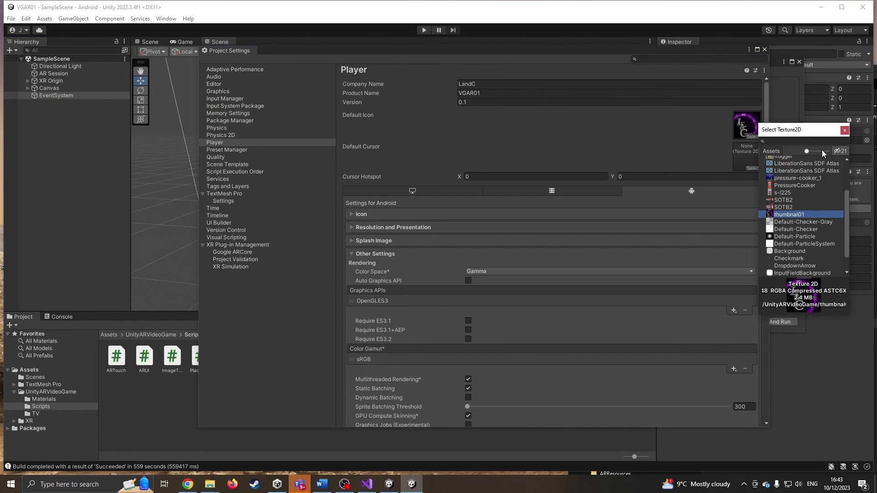
{"action": "left_click", "coordinate": [844, 130]}
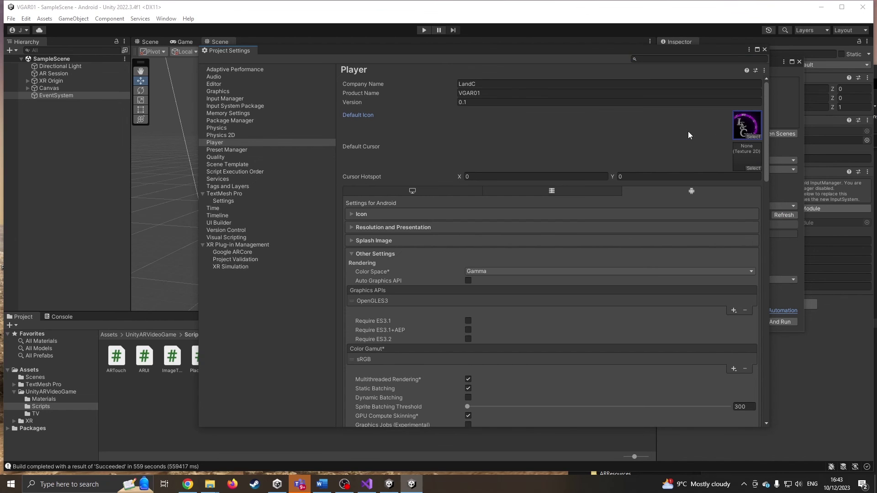
{"action": "scroll", "coordinate": [639, 203], "scroll_direction": "down", "scroll_amount": 10}
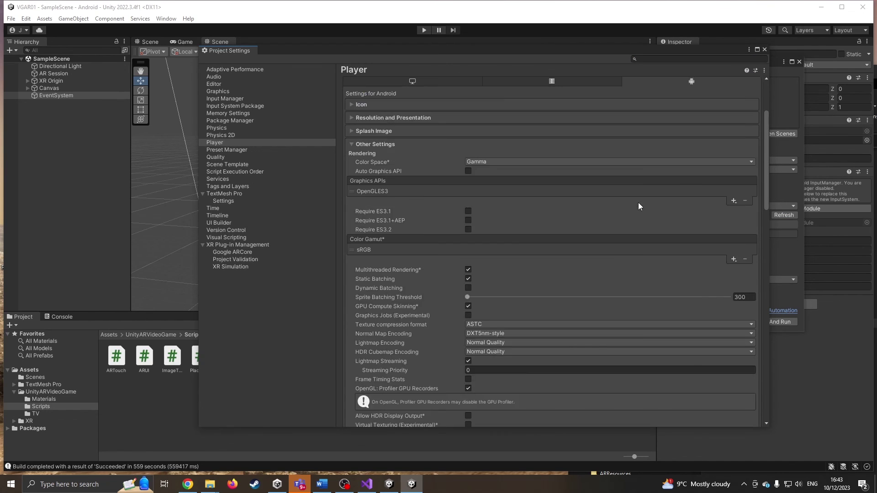
{"action": "scroll", "coordinate": [639, 207], "scroll_direction": "down", "scroll_amount": 1}
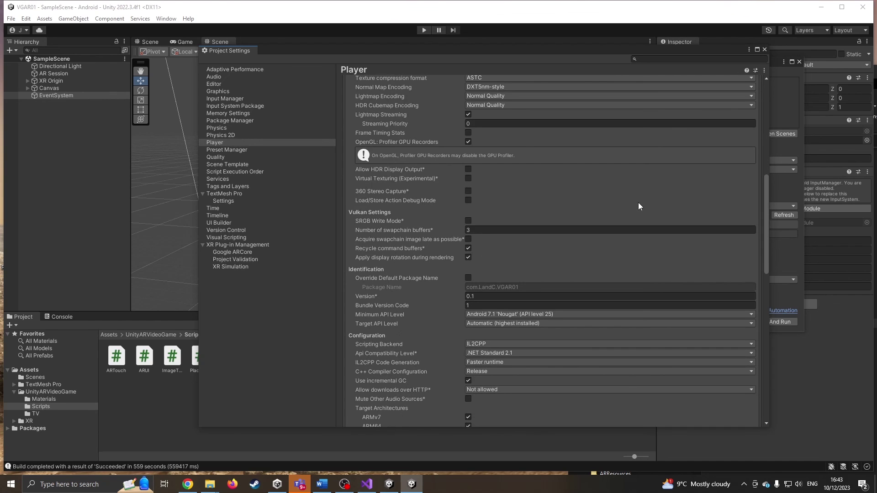